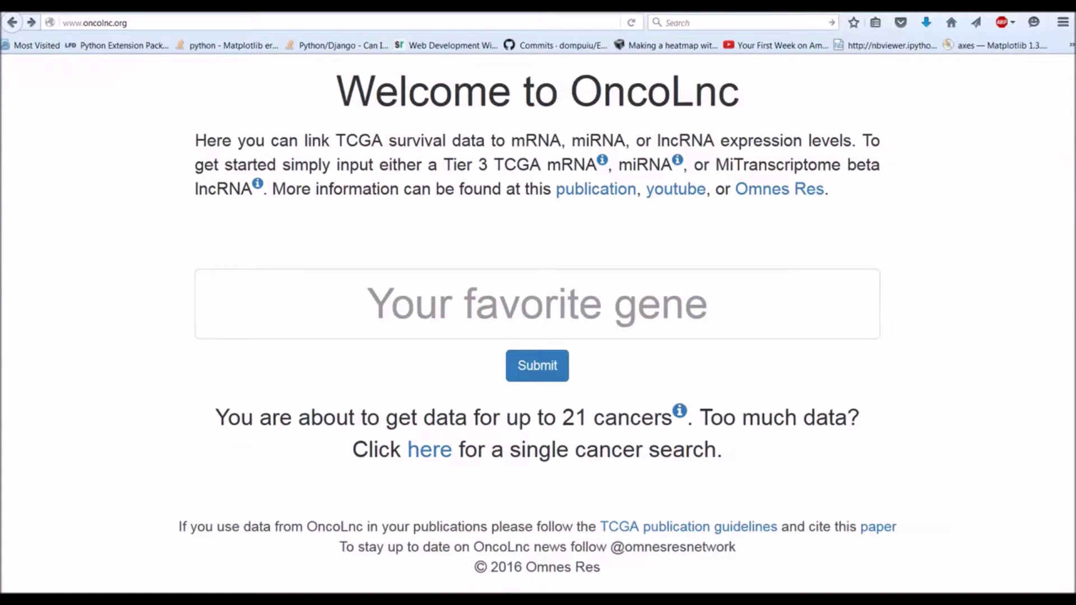
# Step: Fill the gene box with 'donson' from the autocomplete suggestion and submit the survival search
pyautogui.click(341, 321)
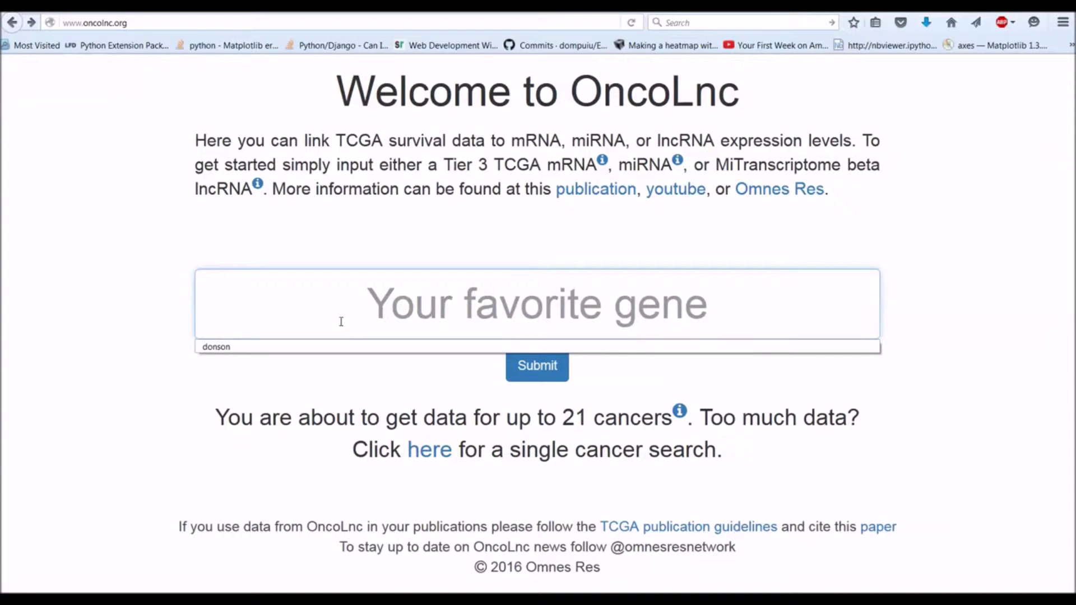
pyautogui.click(274, 342)
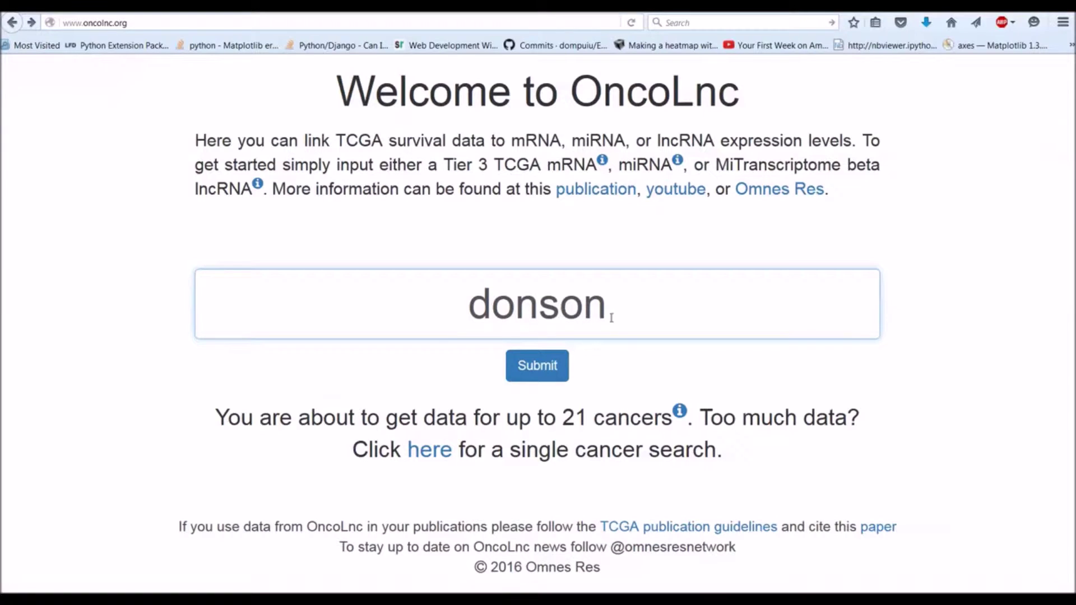
pyautogui.click(561, 371)
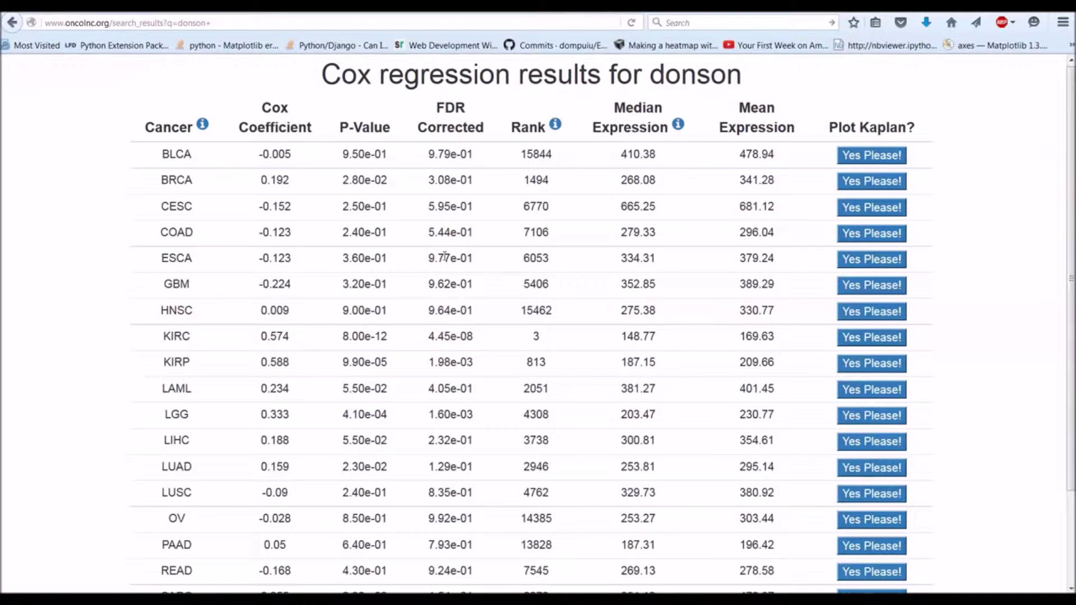
# Step: Autoscroll through the donson Cox table, noting KIRC's coefficient 0.574, p-value 8.00e-12, FDR 4.45e-08
pyautogui.middleClick(409, 252)
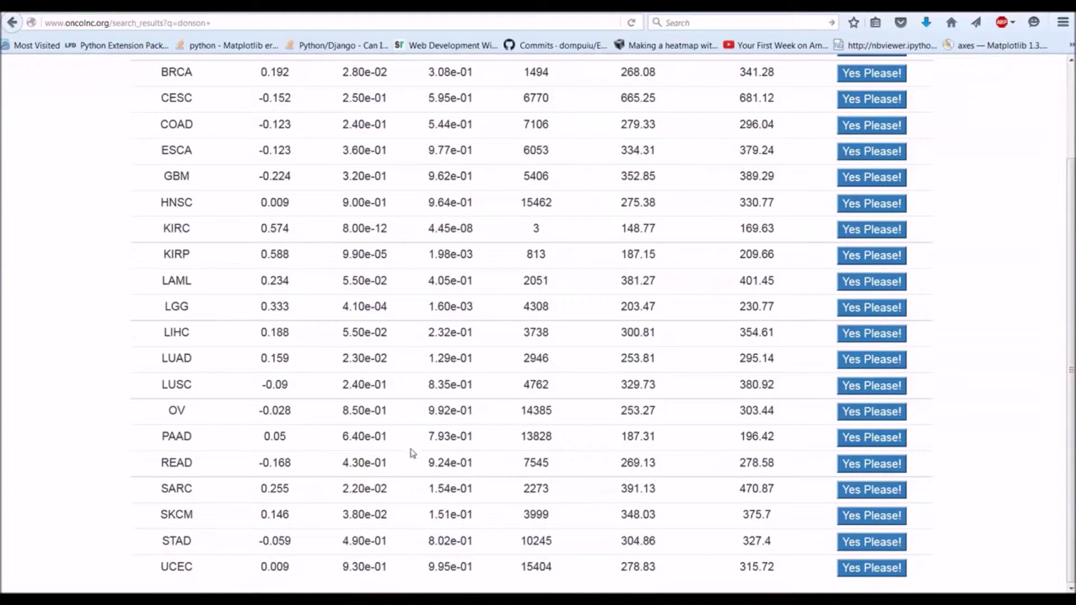
pyautogui.middleClick(410, 449)
pyautogui.middleClick(409, 410)
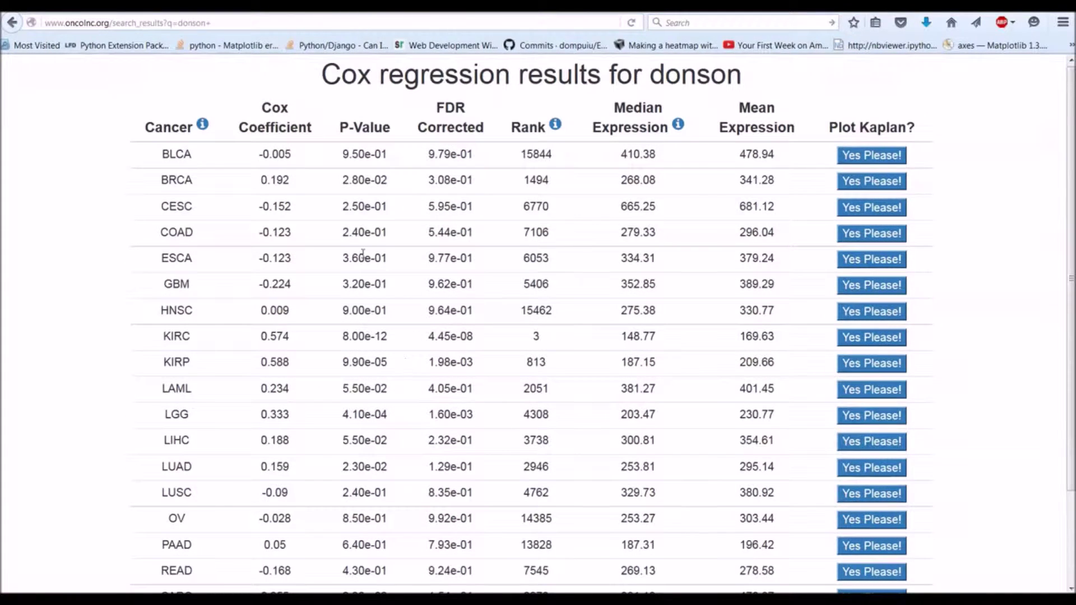
pyautogui.middleClick(321, 251)
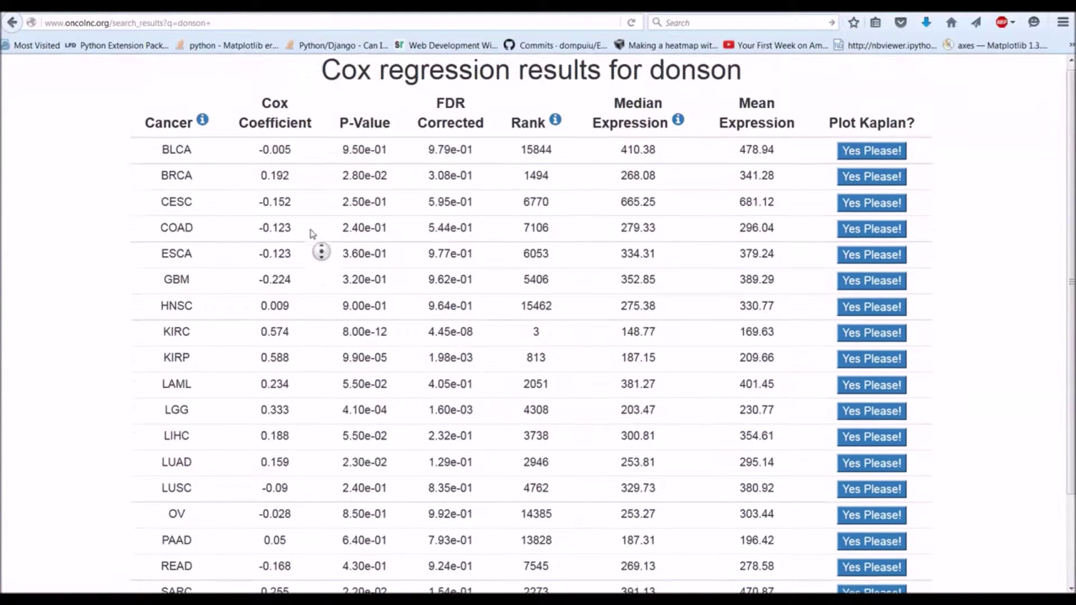
pyautogui.middleClick(279, 158)
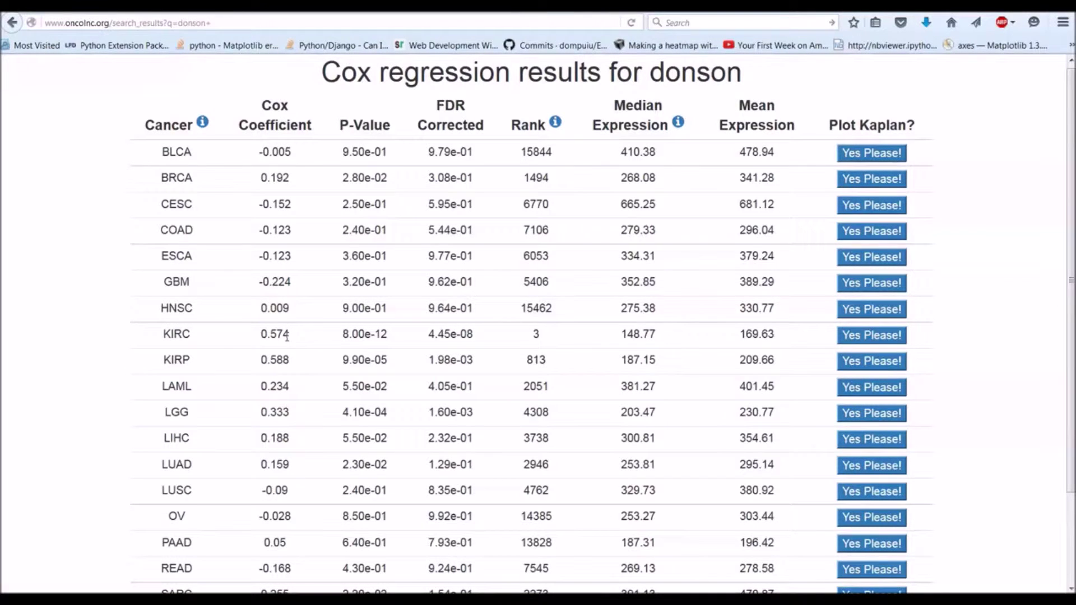
pyautogui.moveTo(296, 337); pyautogui.dragTo(261, 339)
pyautogui.click(255, 345)
pyautogui.moveTo(298, 341); pyautogui.dragTo(250, 343)
pyautogui.click(252, 344)
pyautogui.moveTo(299, 340); pyautogui.dragTo(262, 334)
pyautogui.click(302, 340)
pyautogui.moveTo(258, 335); pyautogui.dragTo(293, 335)
pyautogui.moveTo(293, 256); pyautogui.dragTo(255, 254)
pyautogui.click(316, 292)
pyautogui.moveTo(474, 152); pyautogui.dragTo(161, 152)
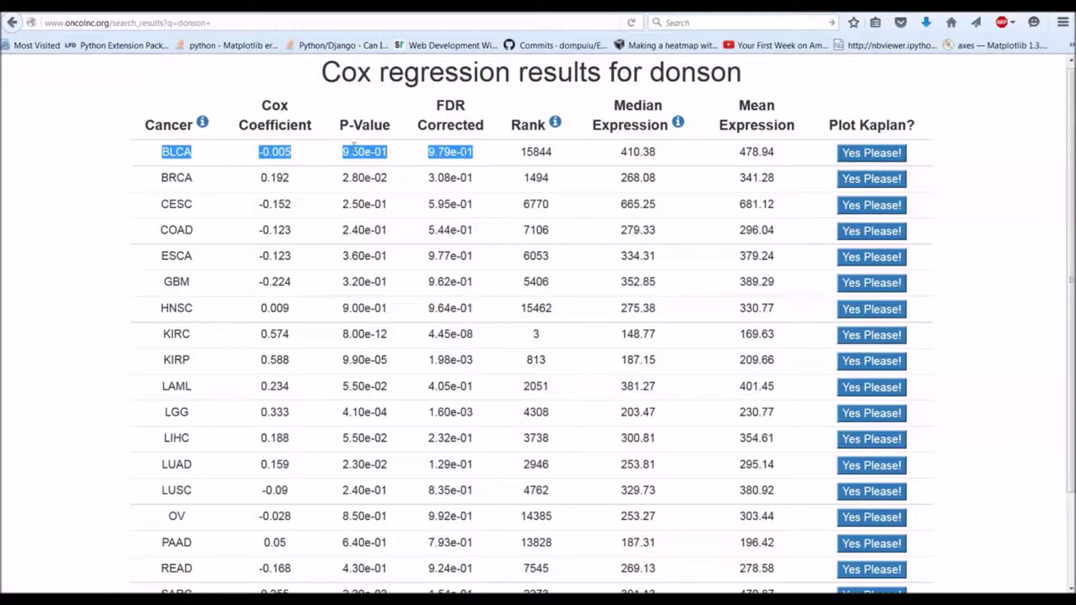
pyautogui.moveTo(155, 159); pyautogui.dragTo(473, 152)
pyautogui.click(464, 155)
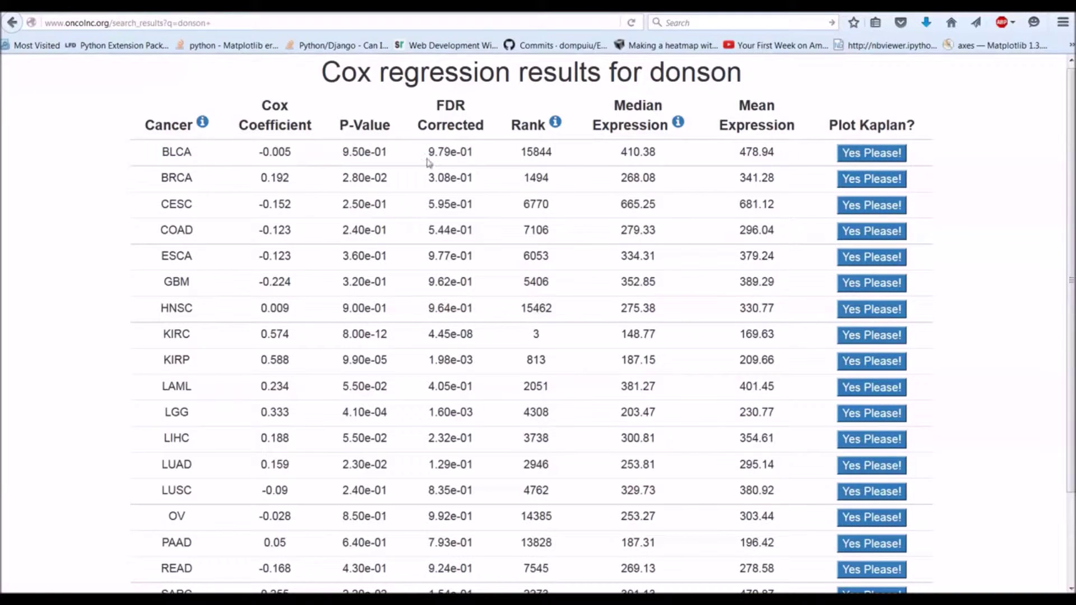
pyautogui.moveTo(245, 201); pyautogui.dragTo(413, 280)
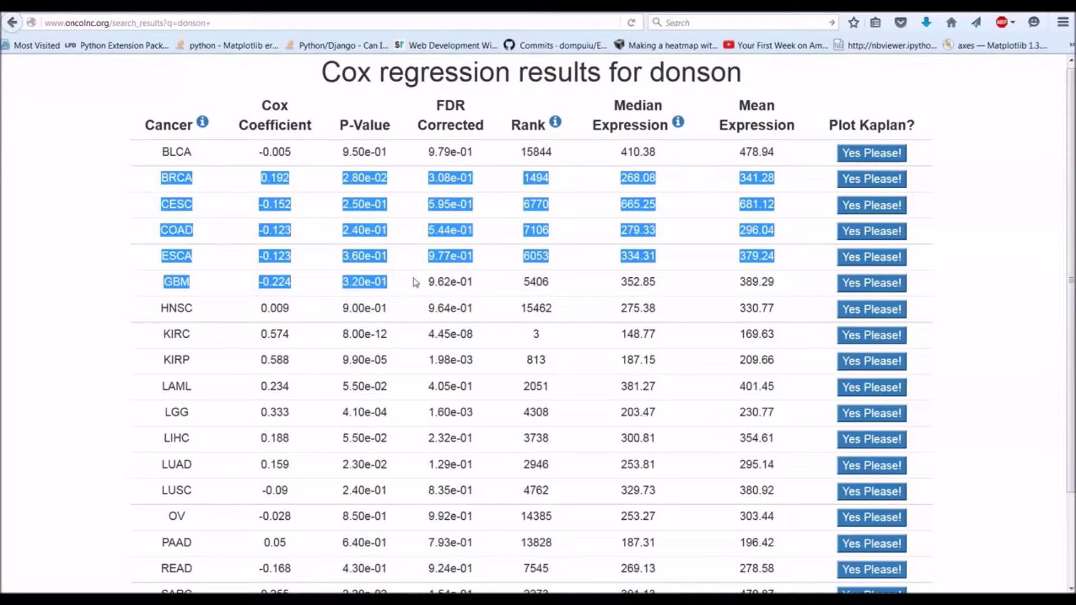
pyautogui.click(208, 155)
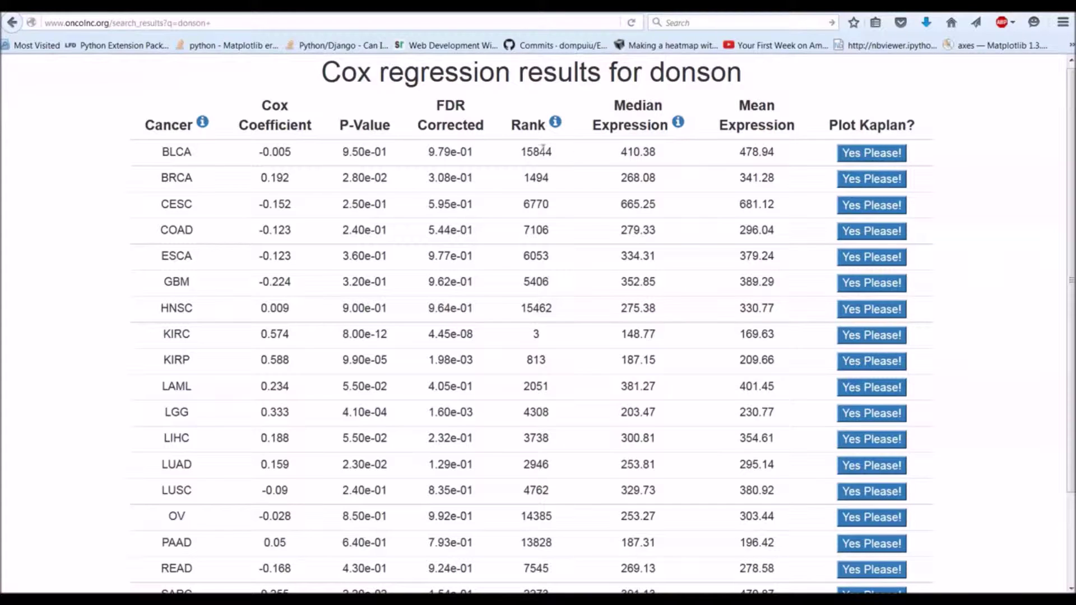
pyautogui.moveTo(543, 148); pyautogui.dragTo(161, 152)
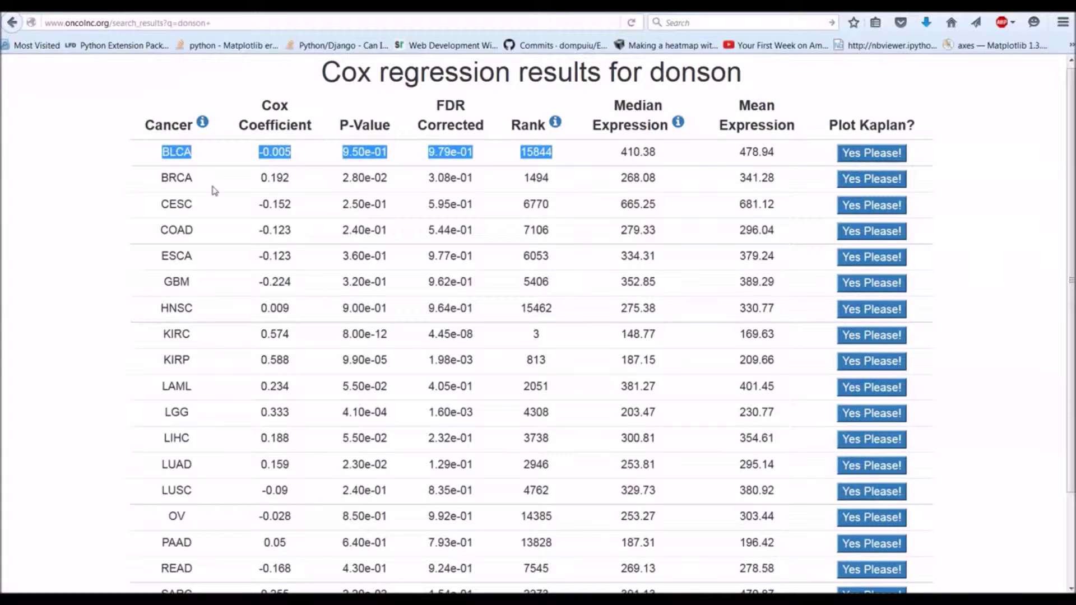
pyautogui.click(261, 348)
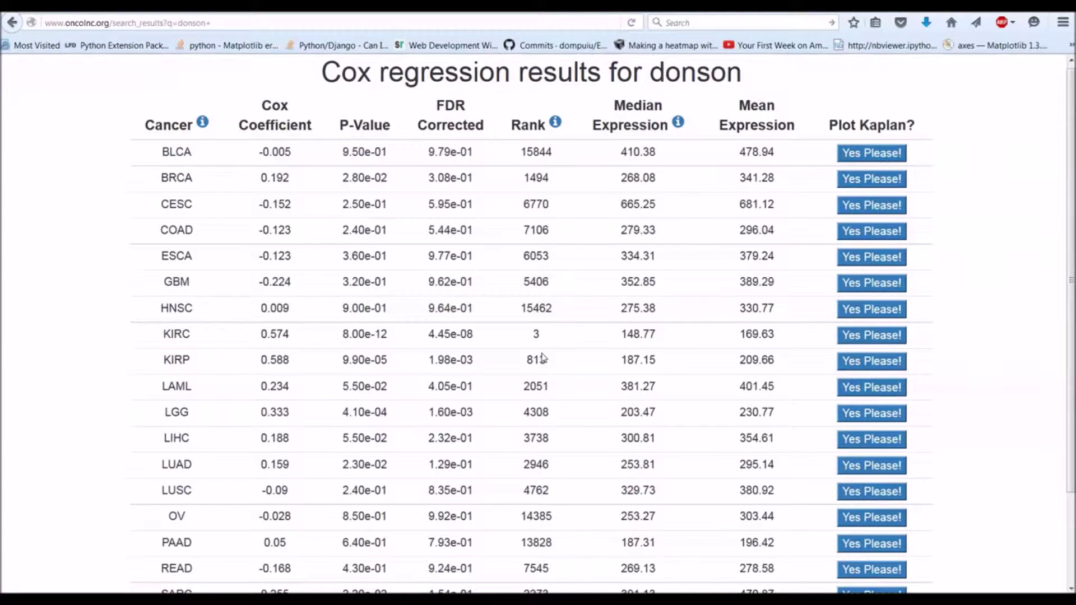
pyautogui.doubleClick(538, 333)
# Step: Read the Cancer and Median Expression tooltips, then open the KIRC Kaplan plot for donson
pyautogui.moveTo(205, 118)
pyautogui.moveTo(678, 124)
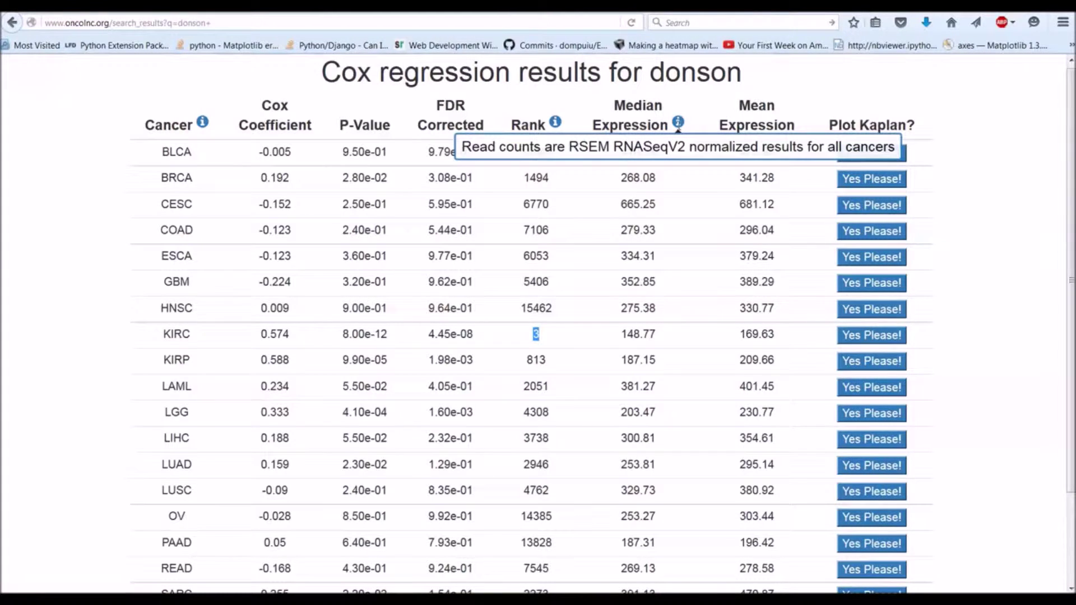
pyautogui.click(453, 331)
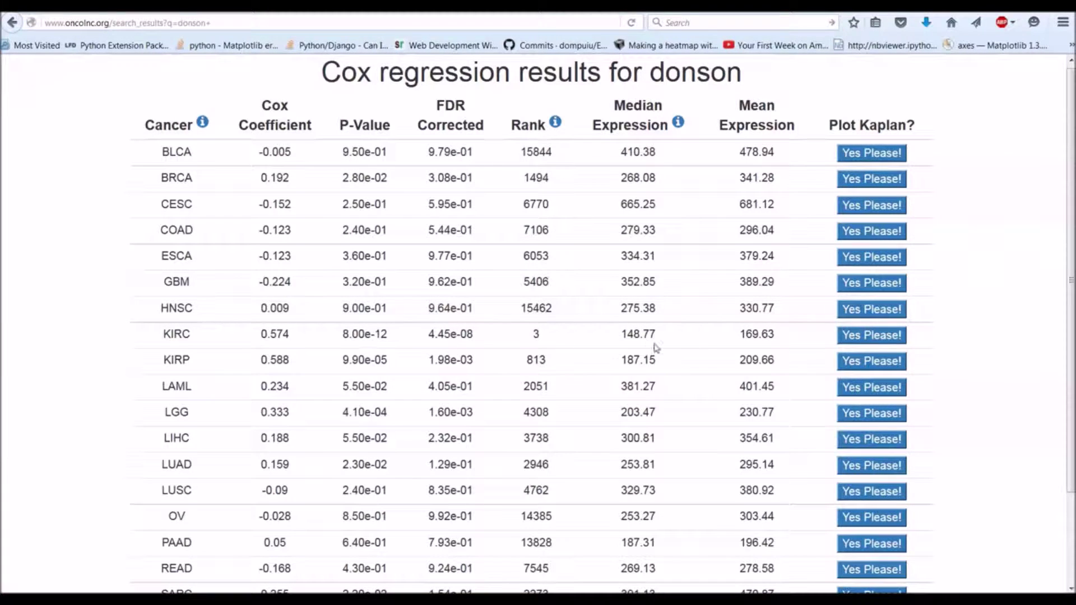
pyautogui.click(851, 336)
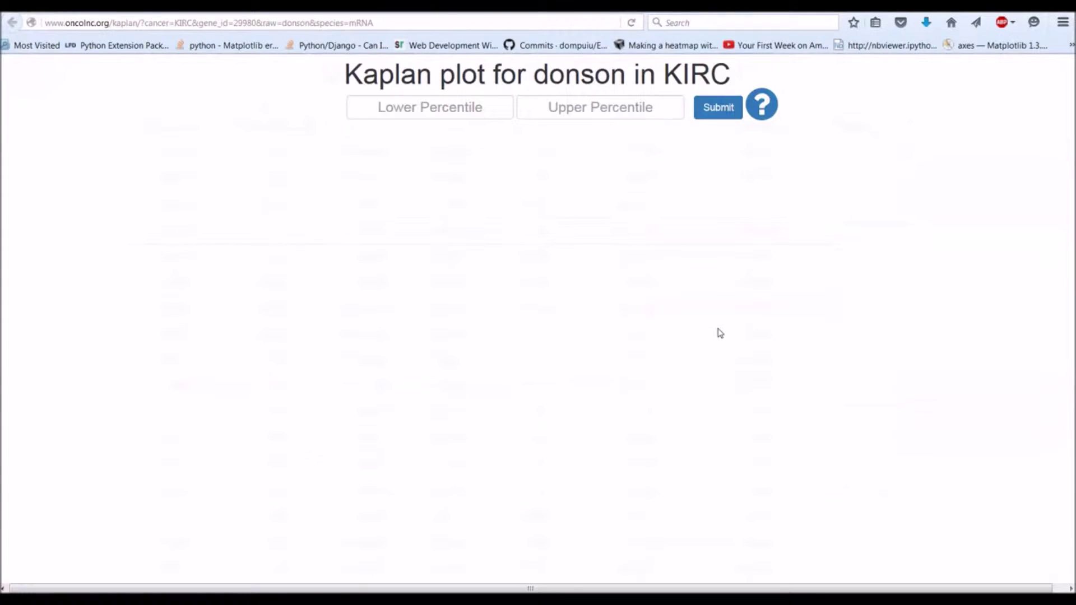
# Step: Set lower and upper percentiles to 25 and draw the donson KIRC Kaplan plot
pyautogui.click(467, 115)
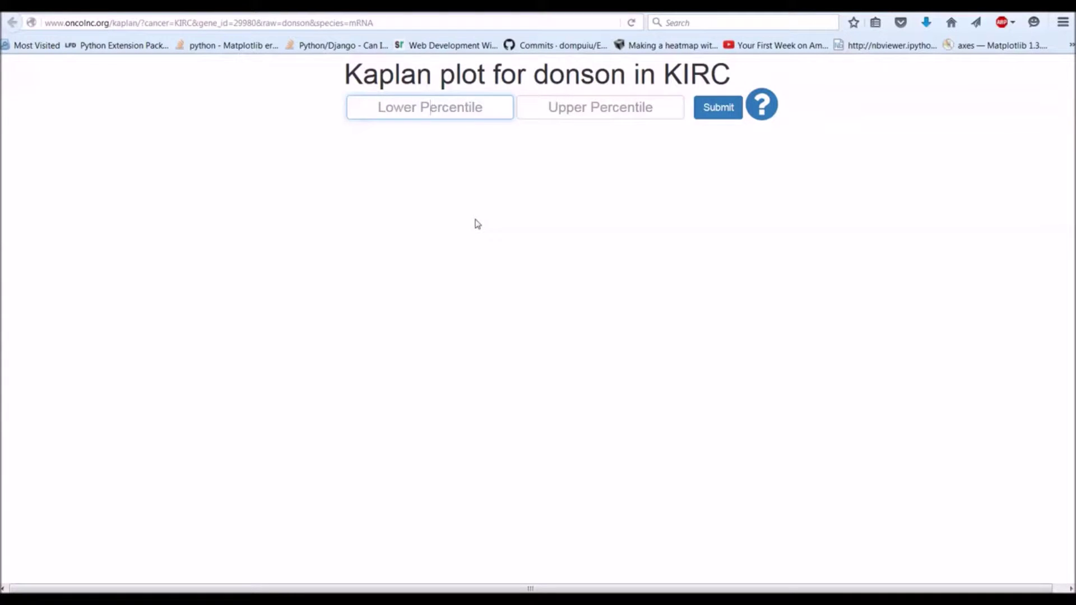
pyautogui.write('25')
pyautogui.click(599, 107)
pyautogui.write('25')
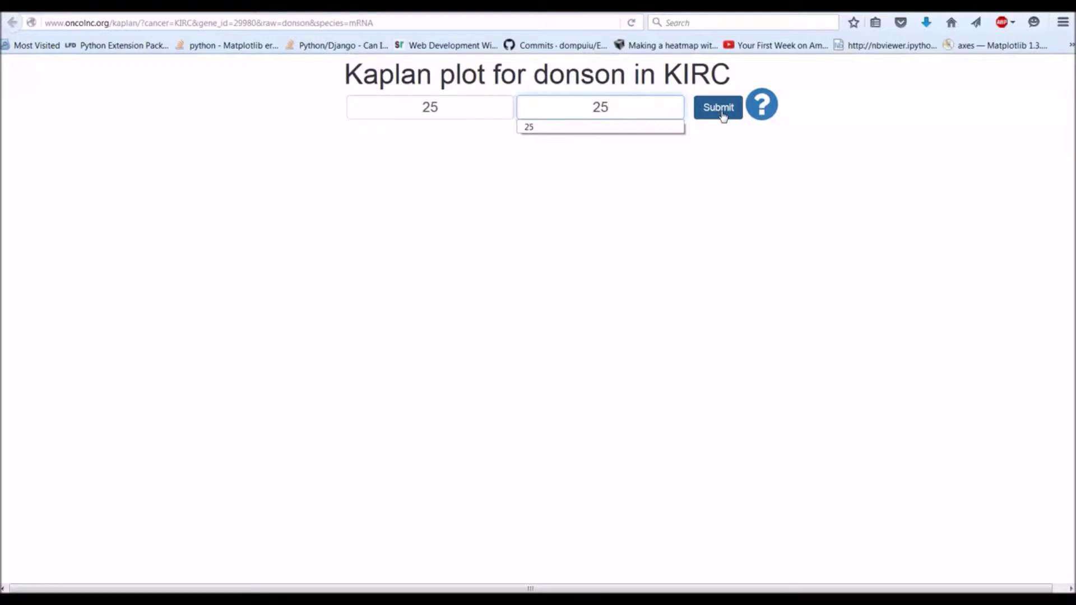
pyautogui.click(720, 108)
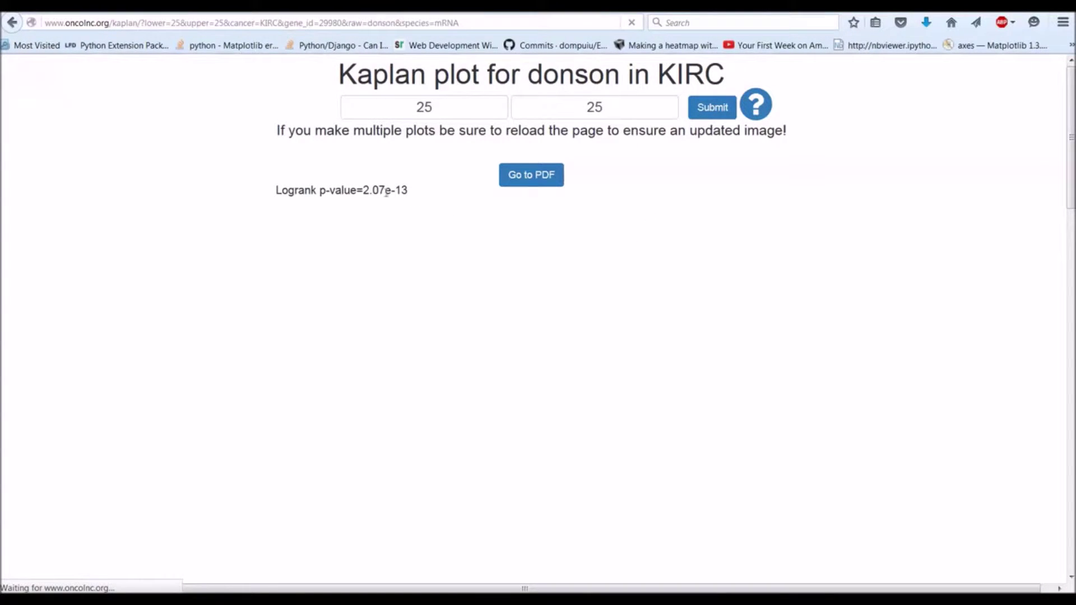
# Step: Highlight the resulting logrank p-value 2.07e-13 and inspect the plot
pyautogui.moveTo(409, 191); pyautogui.dragTo(276, 191)
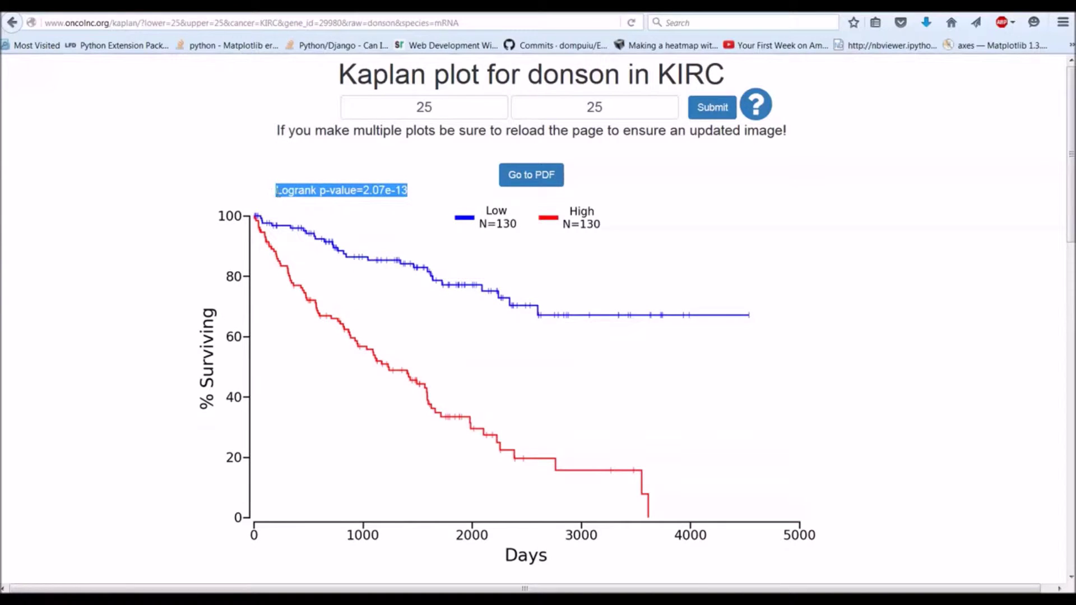
pyautogui.moveTo(339, 222); pyautogui.dragTo(933, 317)
pyautogui.click(933, 317)
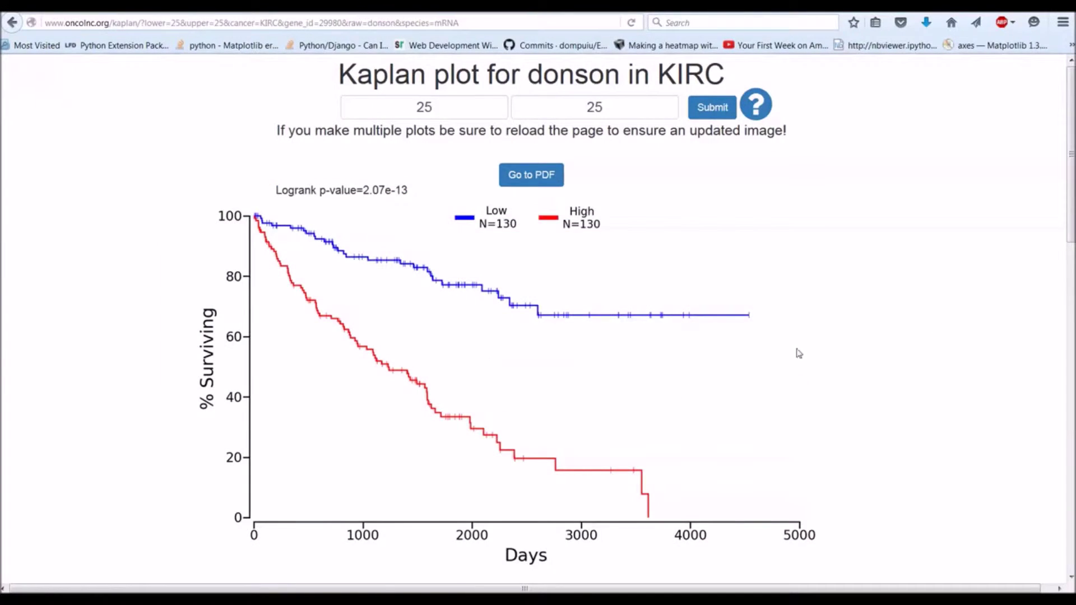
pyautogui.middleClick(902, 305)
pyautogui.scroll(-5, 904, 336)
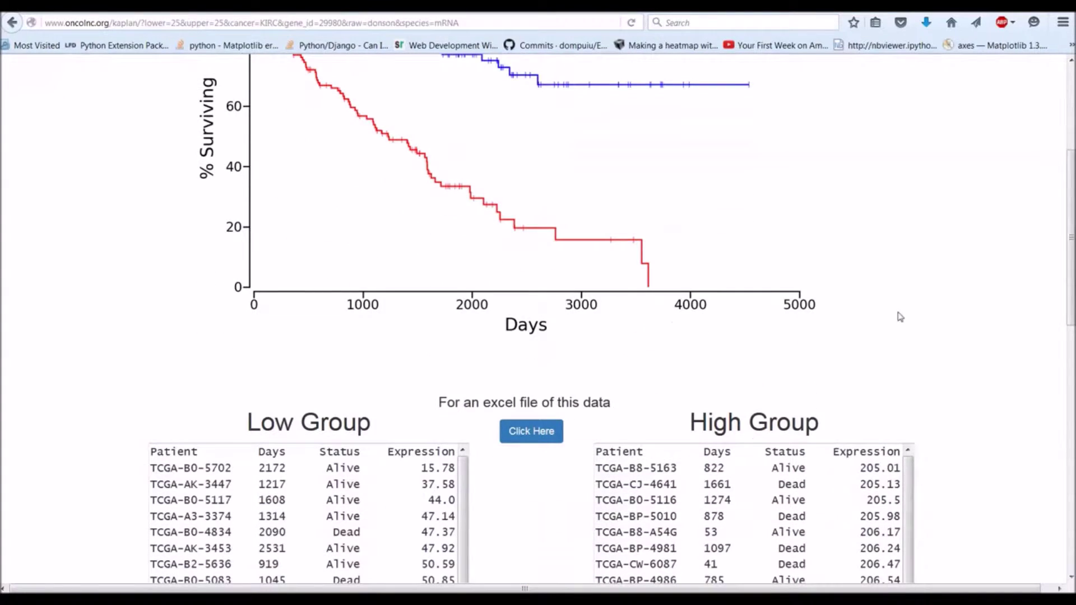
pyautogui.middleClick(946, 293)
pyautogui.scroll(-6, 950, 347)
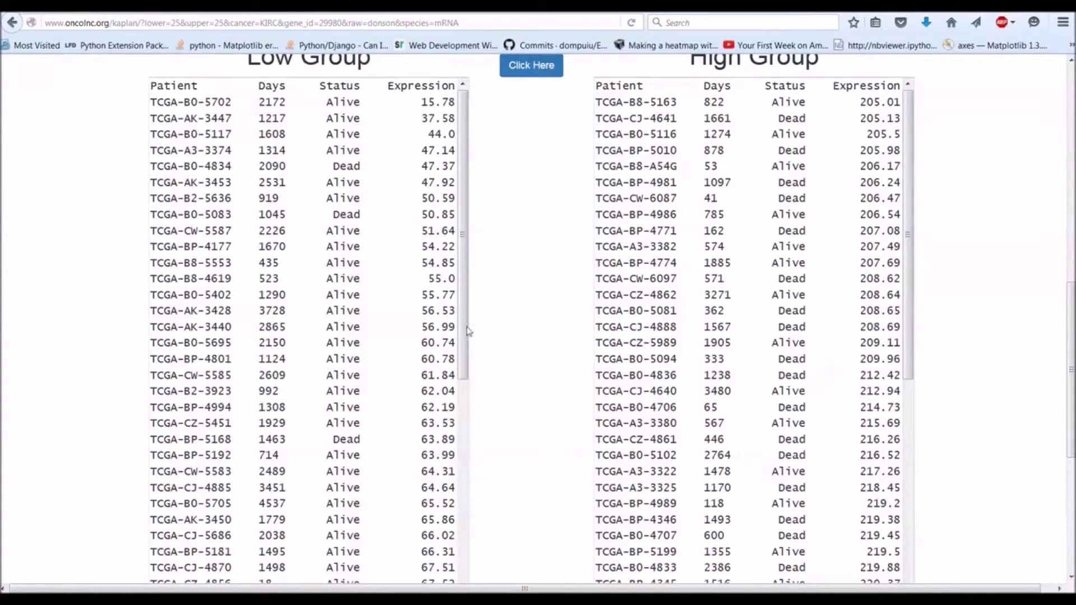
pyautogui.middleClick(542, 344)
pyautogui.scroll(3, 542, 344)
pyautogui.middleClick(543, 314)
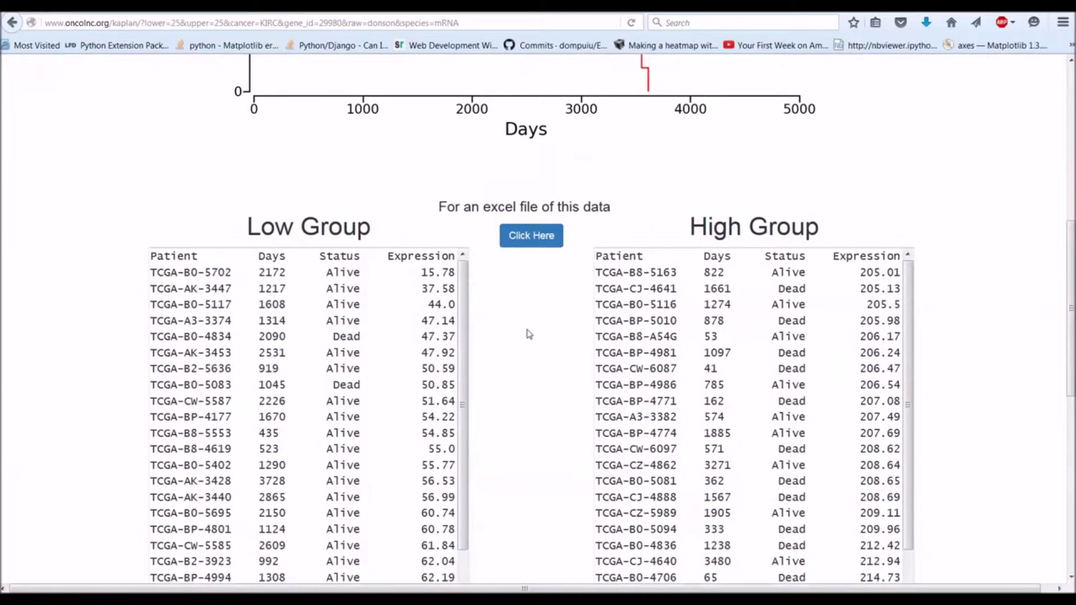
pyautogui.moveTo(415, 273); pyautogui.dragTo(451, 273)
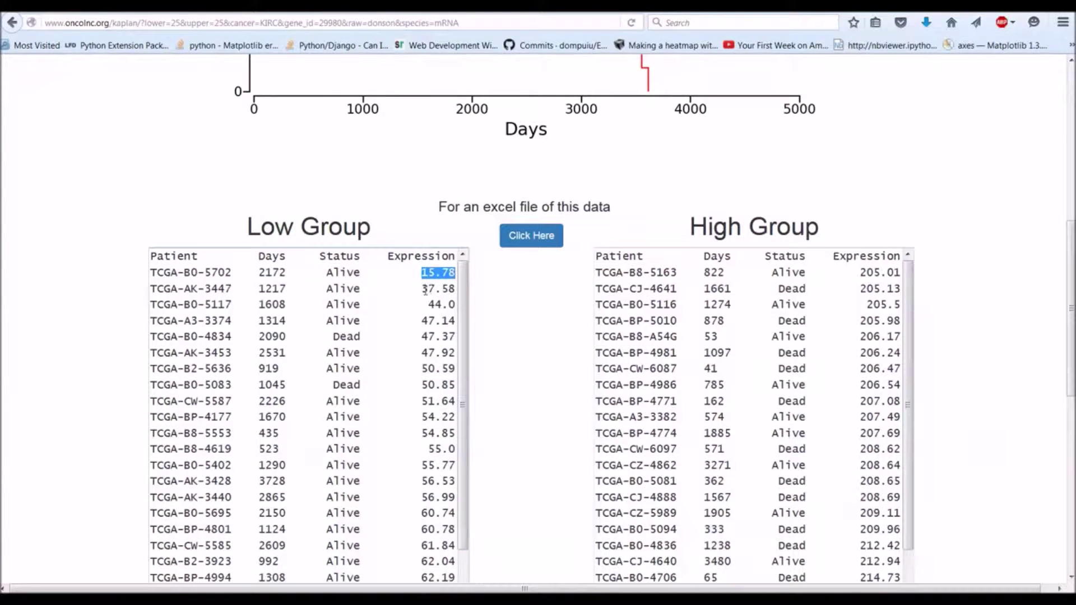
pyautogui.middleClick(528, 311)
pyautogui.scroll(-10, 308, 348)
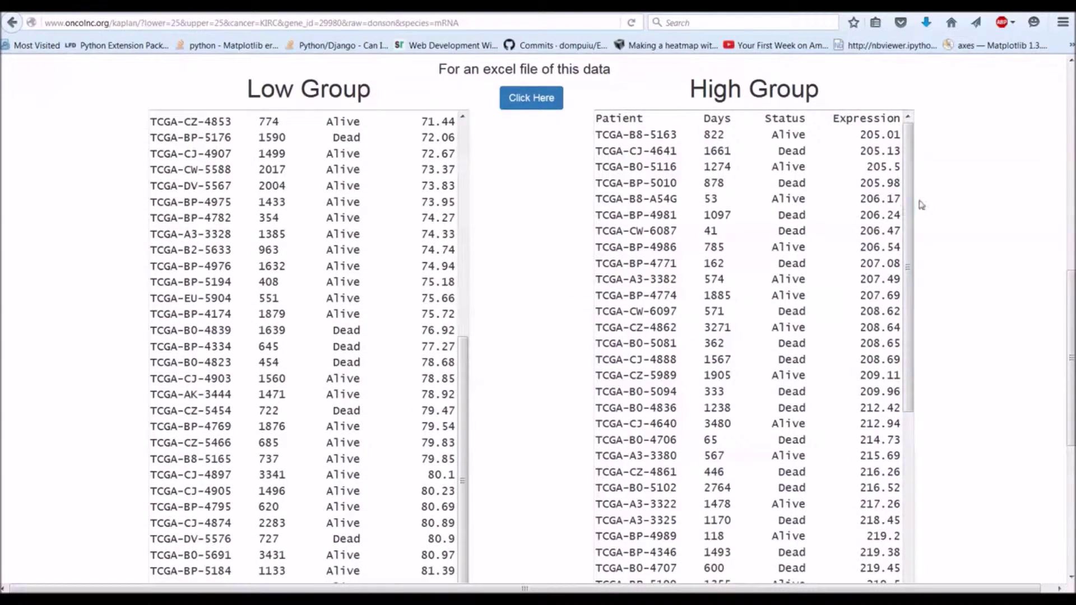
pyautogui.moveTo(914, 232); pyautogui.dragTo(943, 440)
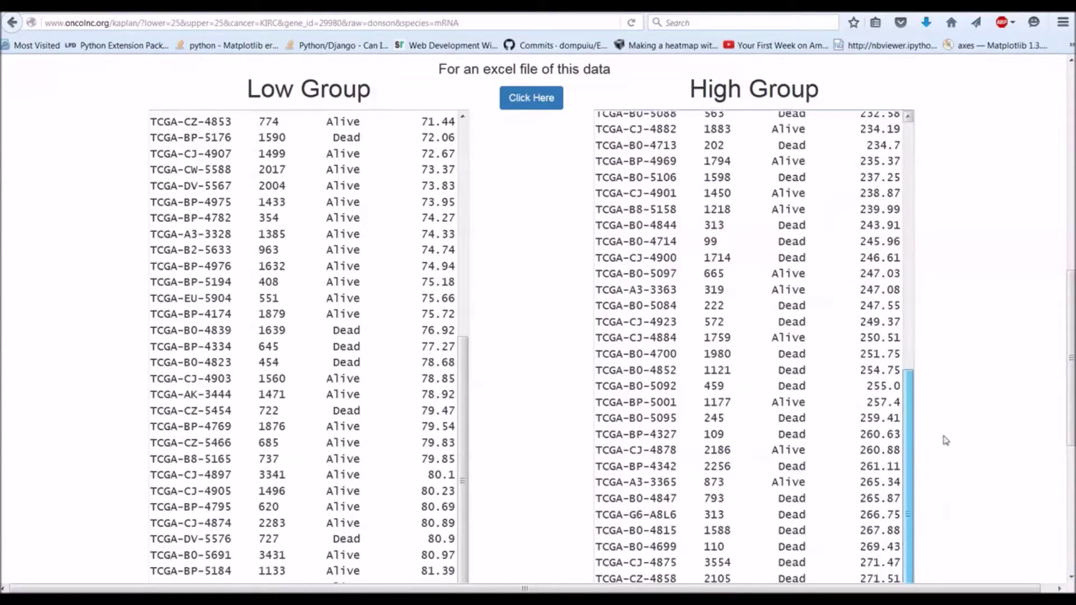
pyautogui.middleClick(955, 400)
pyautogui.moveTo(909, 302); pyautogui.dragTo(942, 550)
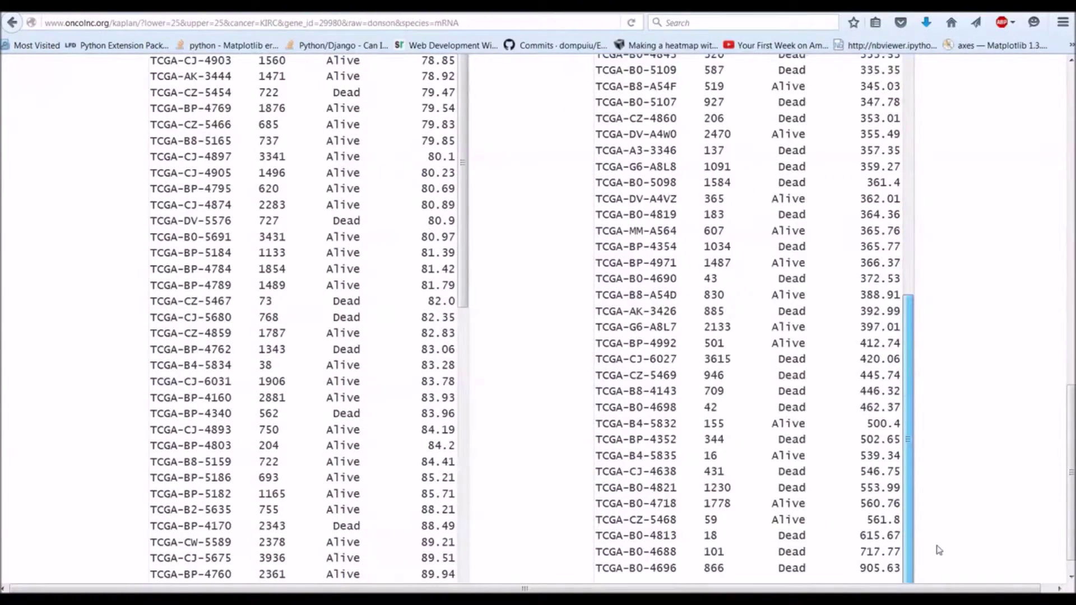
pyautogui.middleClick(956, 413)
pyautogui.click(919, 467)
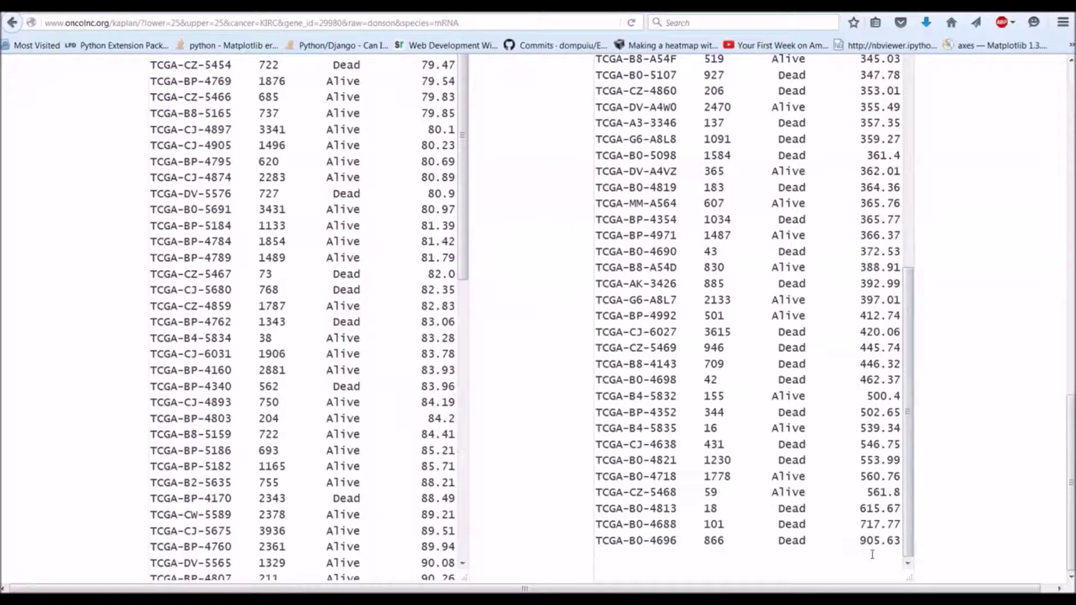
pyautogui.middleClick(982, 487)
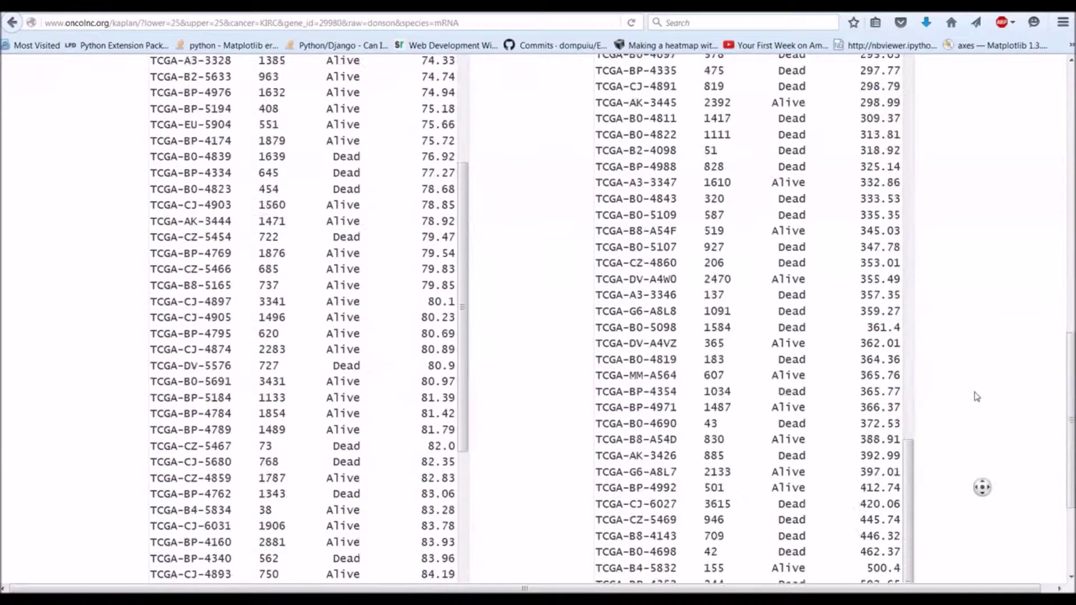
pyautogui.middleClick(619, 415)
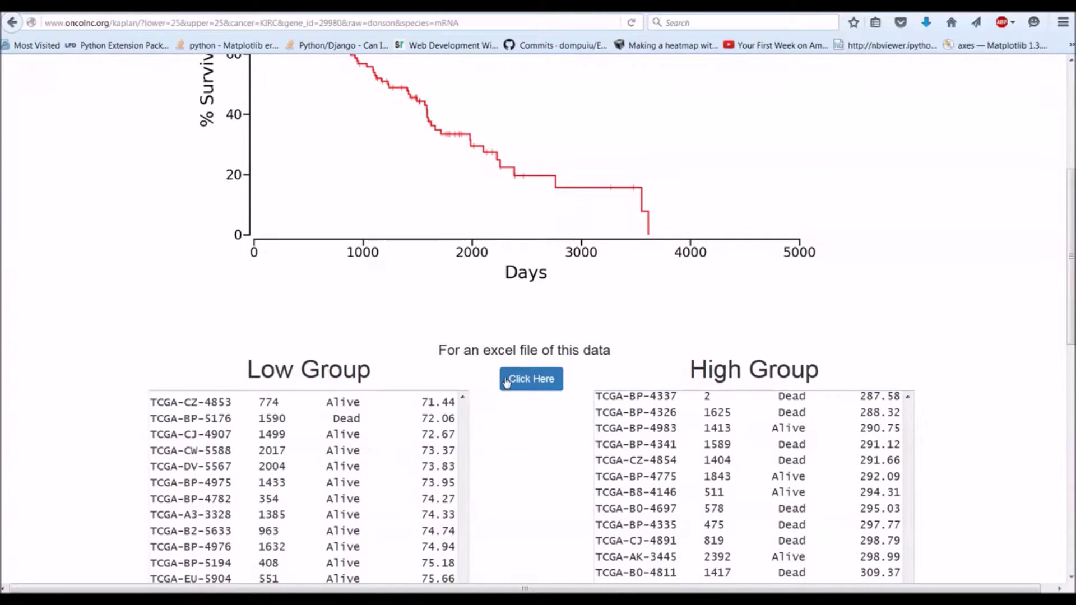
pyautogui.click(513, 380)
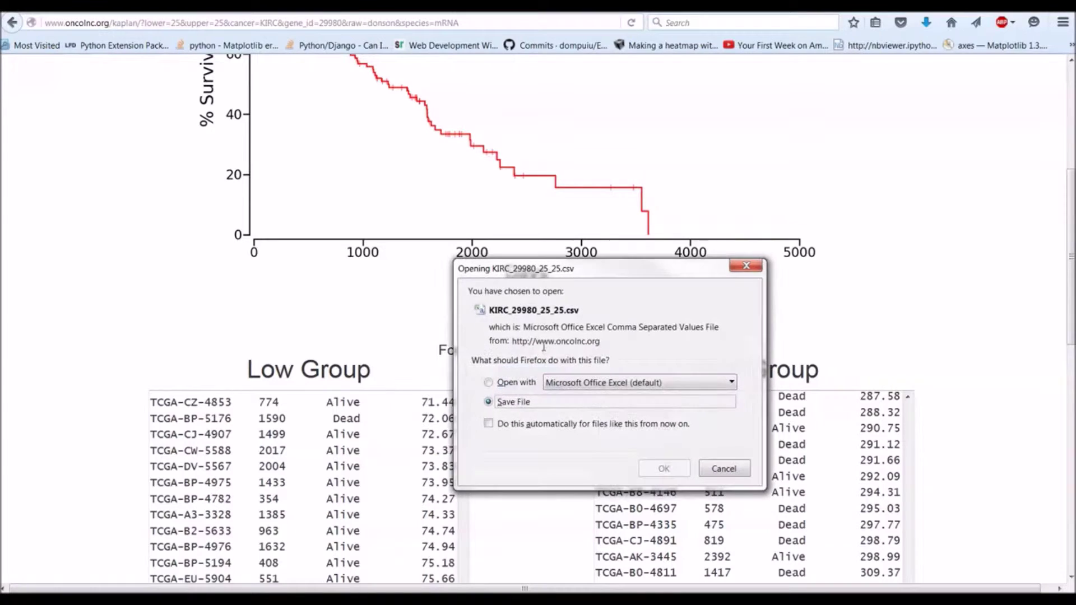
pyautogui.moveTo(570, 288); pyautogui.dragTo(507, 218)
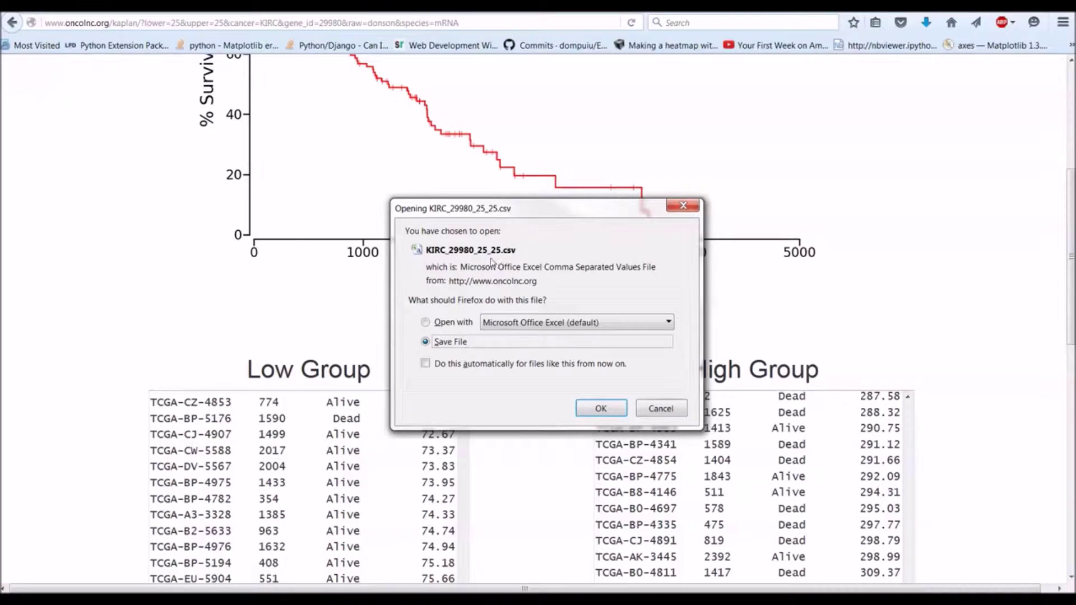
pyautogui.click(659, 405)
pyautogui.scroll(5, 430, 317)
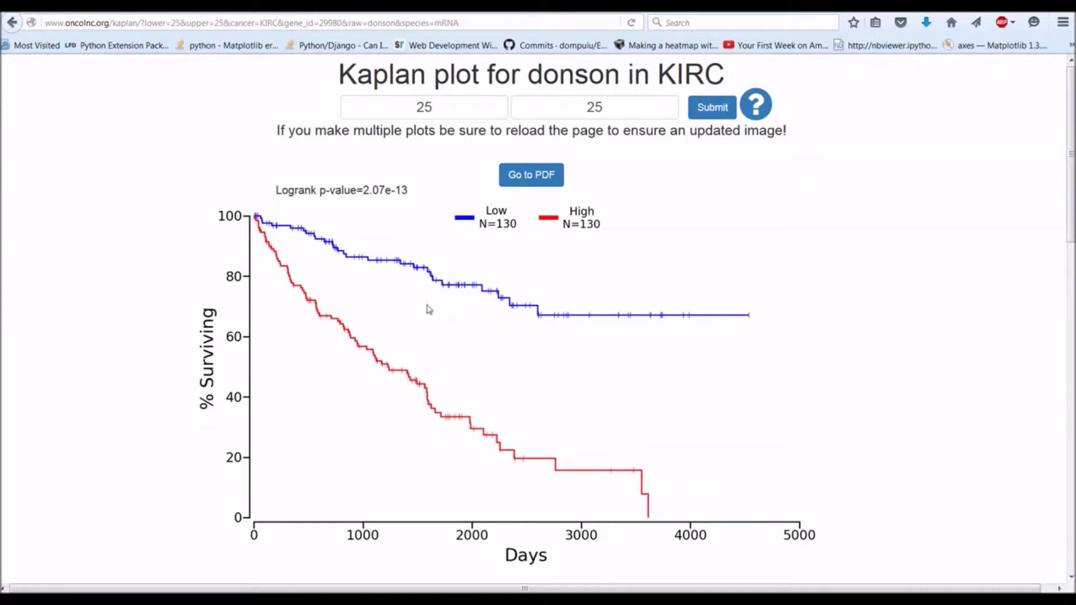
pyautogui.click(530, 180)
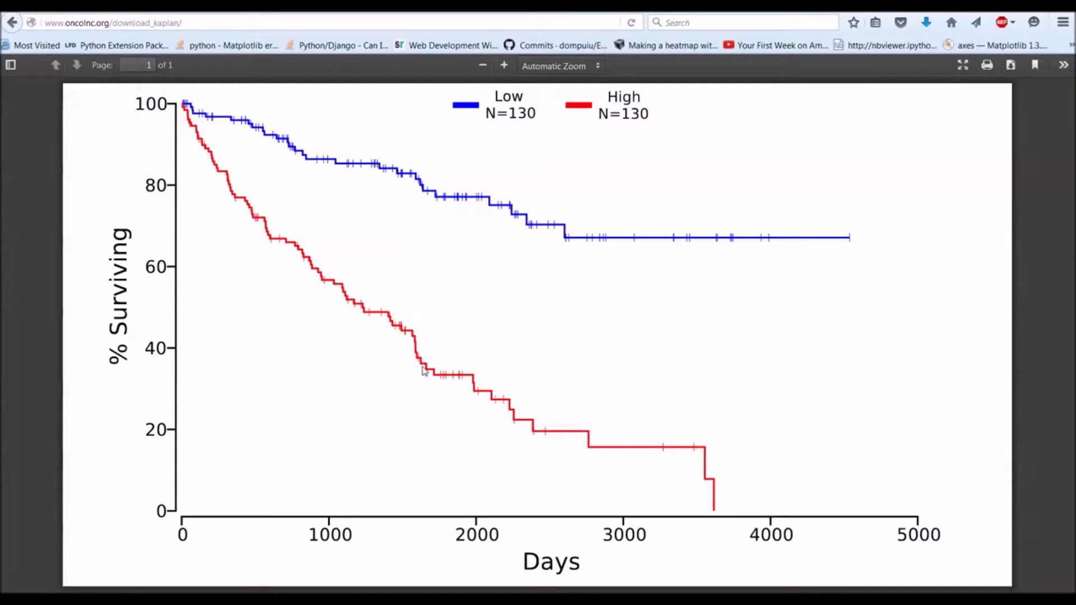
pyautogui.click(1011, 65)
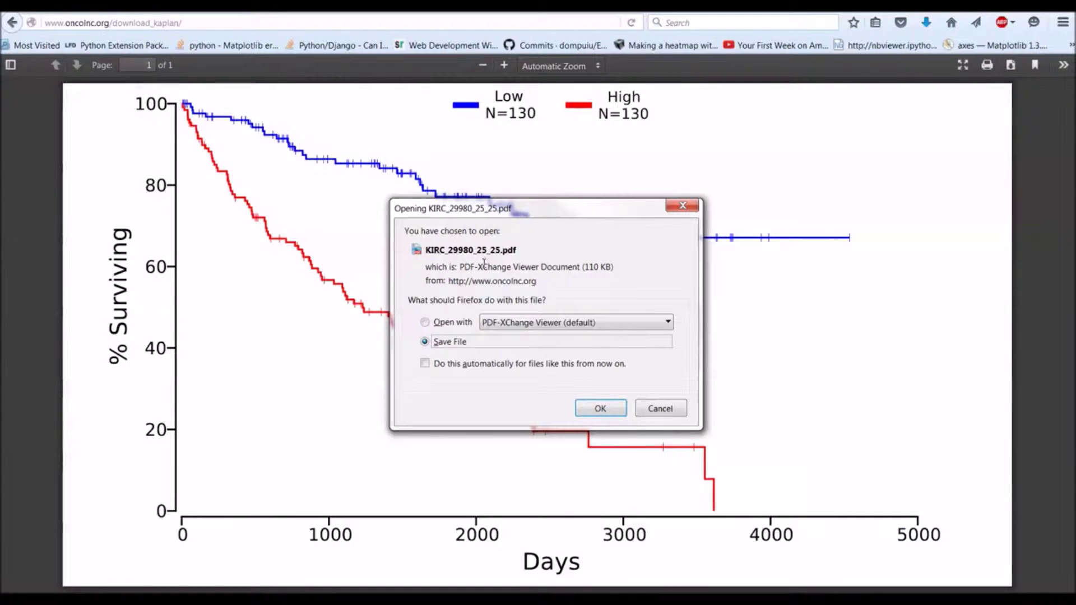
pyautogui.click(666, 402)
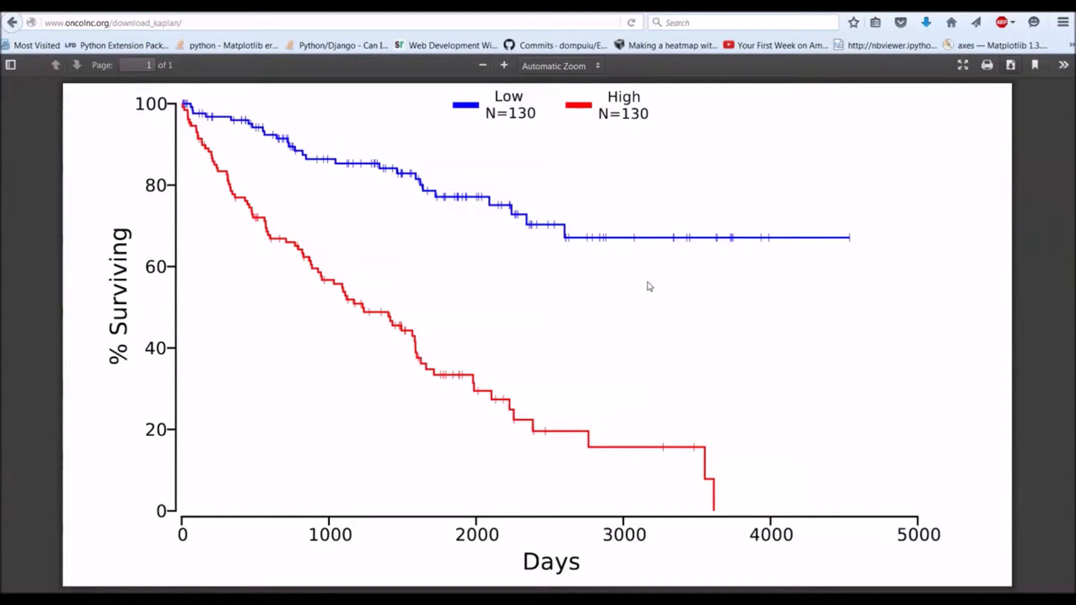
pyautogui.hotkey('alt', 'Left')
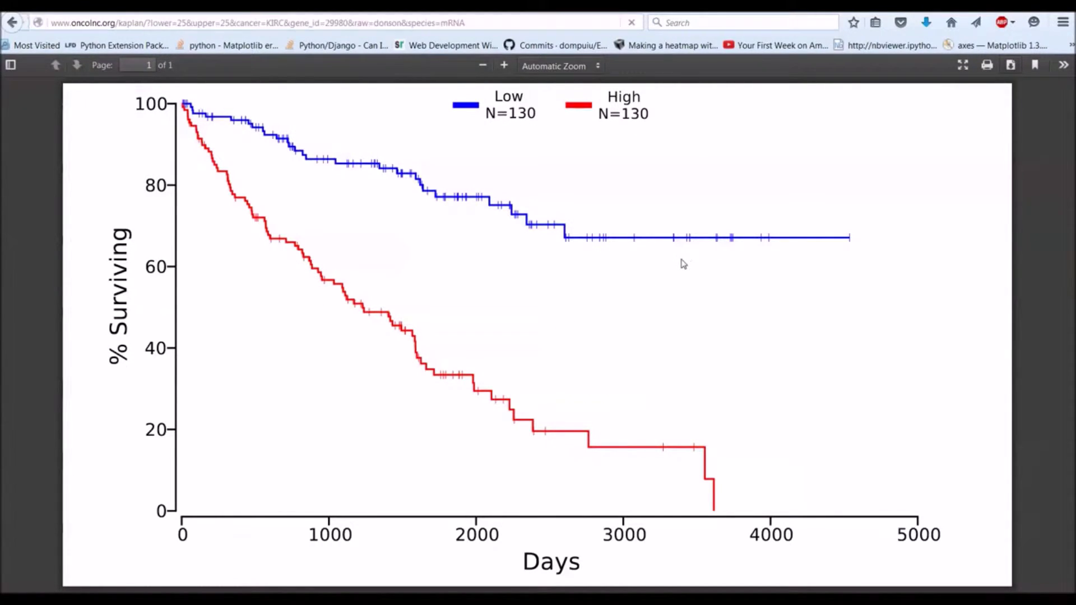
pyautogui.middleClick(911, 236)
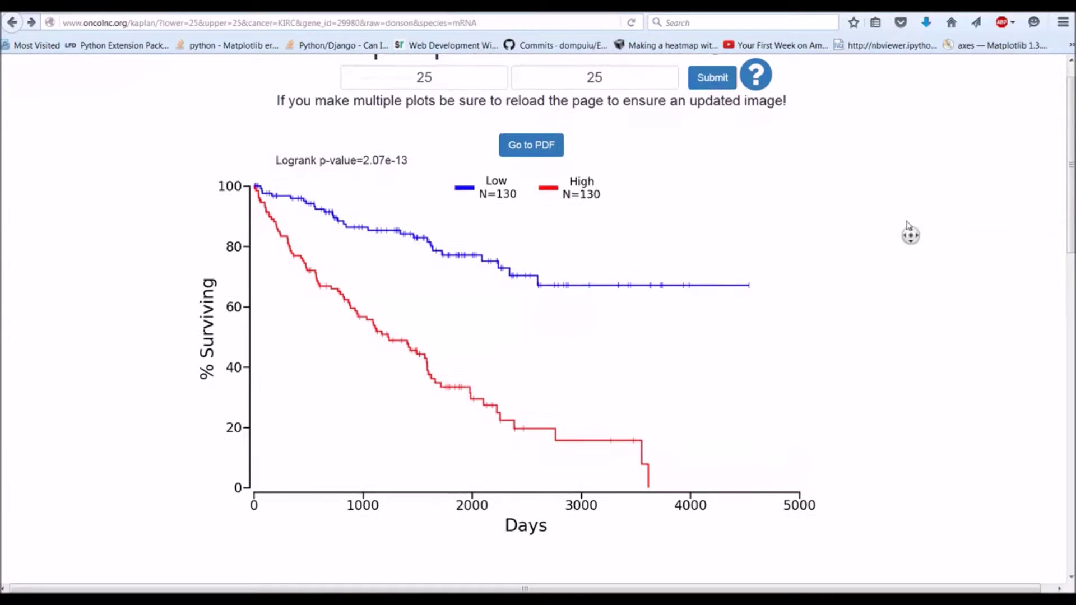
# Step: Replace the percentile cutoffs with lower 100 and upper 0, redraw, and reload the plot
pyautogui.middleClick(908, 220)
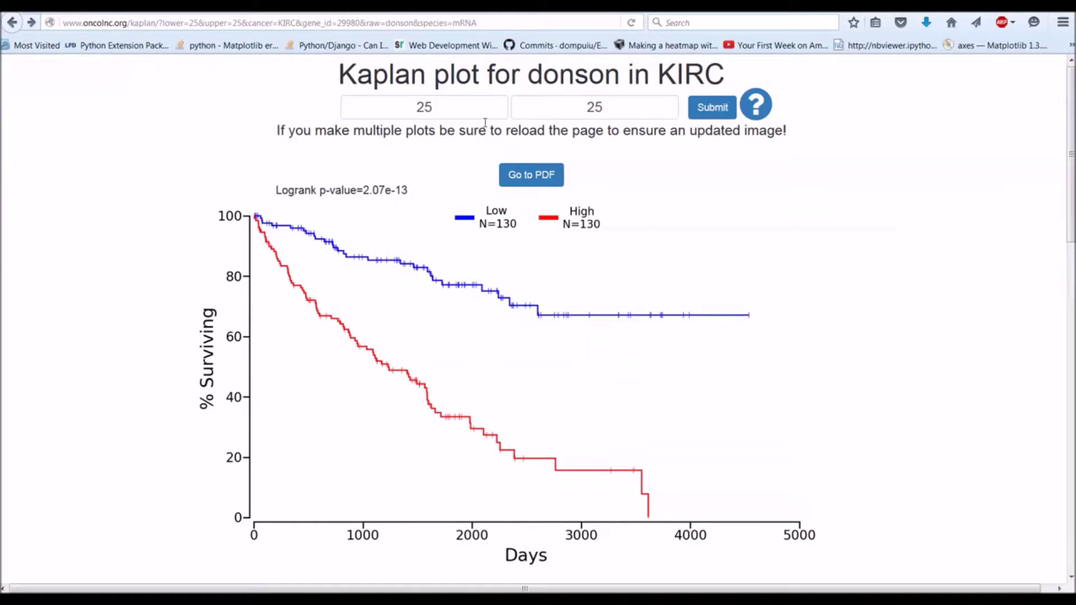
pyautogui.press('BackSpace')
pyautogui.press('BackSpace')
pyautogui.click(618, 108)
pyautogui.press('BackSpace')
pyautogui.press('BackSpace')
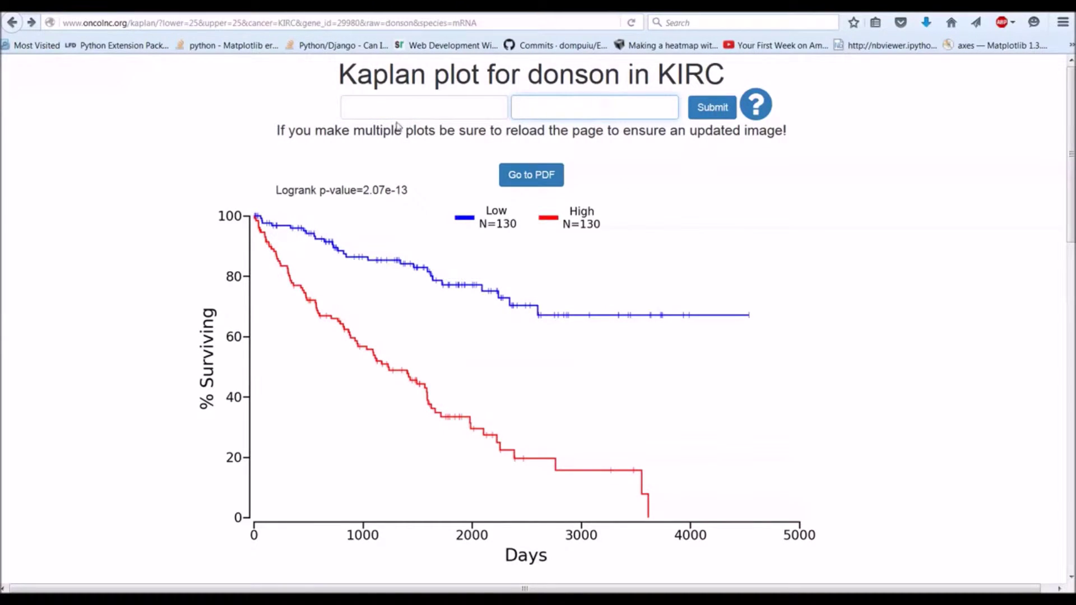
pyautogui.click(397, 112)
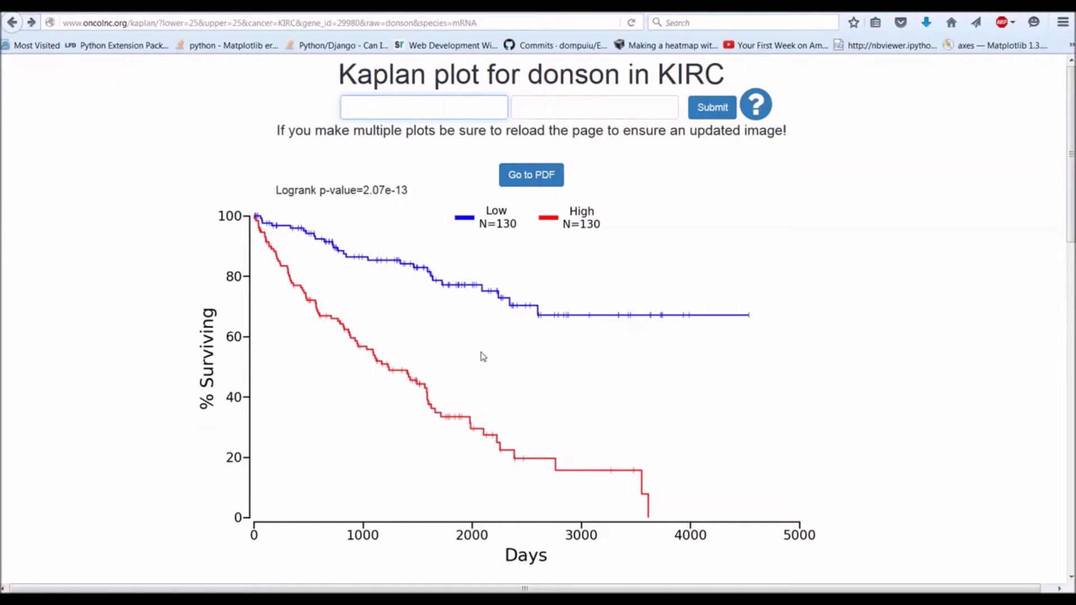
pyautogui.write('100')
pyautogui.click(585, 101)
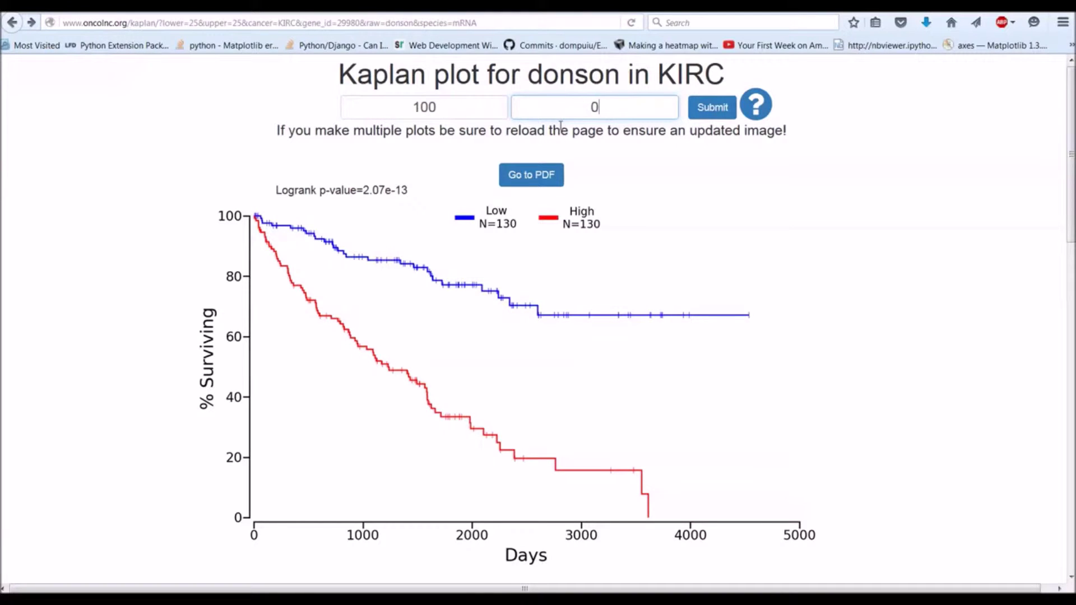
pyautogui.write('0')
pyautogui.click(692, 117)
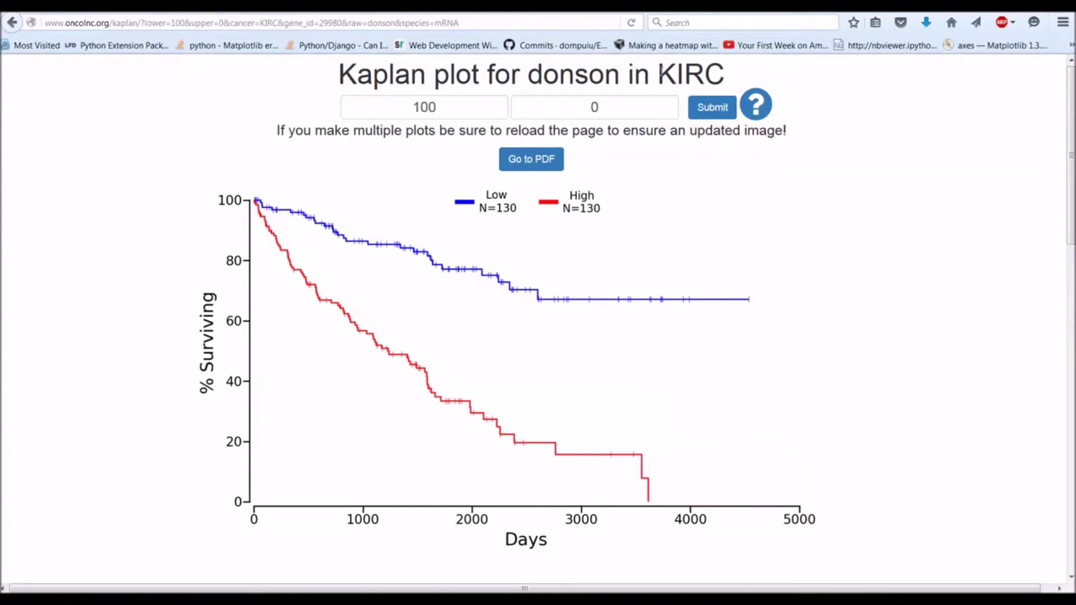
pyautogui.click(632, 23)
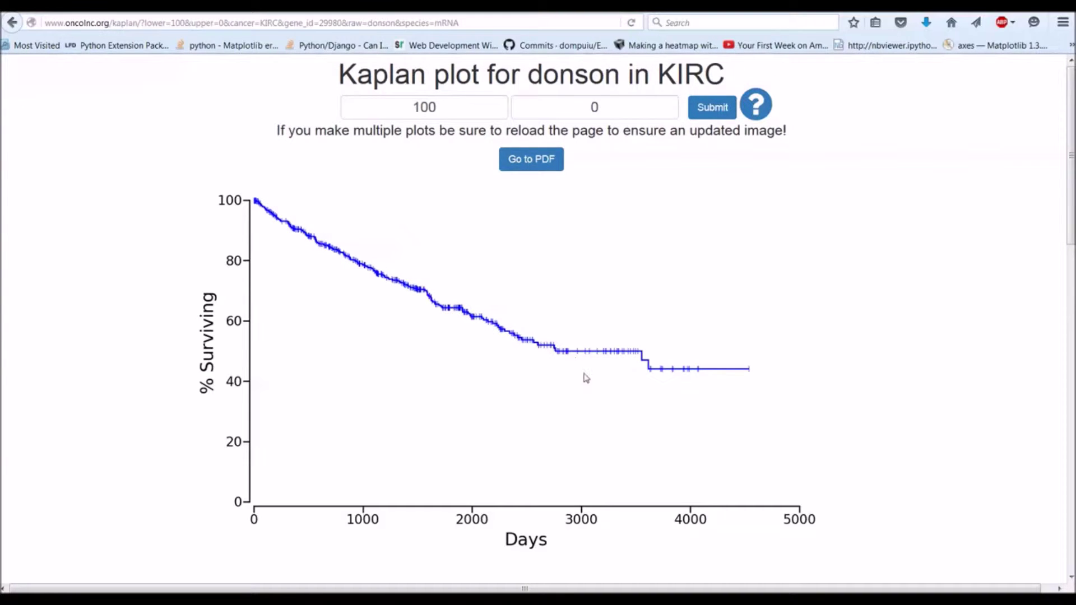
pyautogui.scroll(-2, 107, 268)
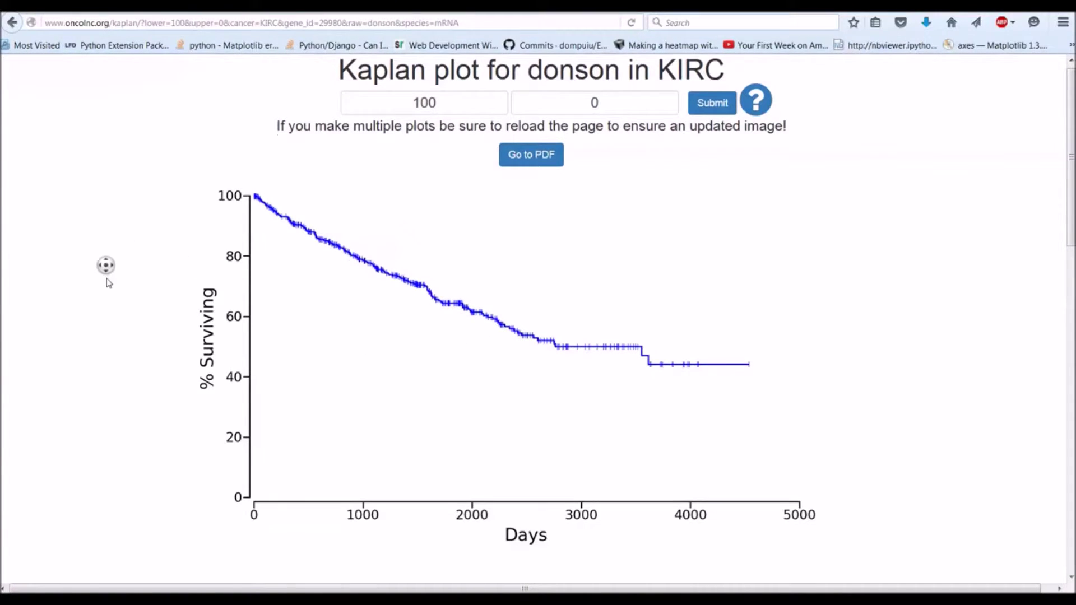
pyautogui.scroll(-10, 119, 279)
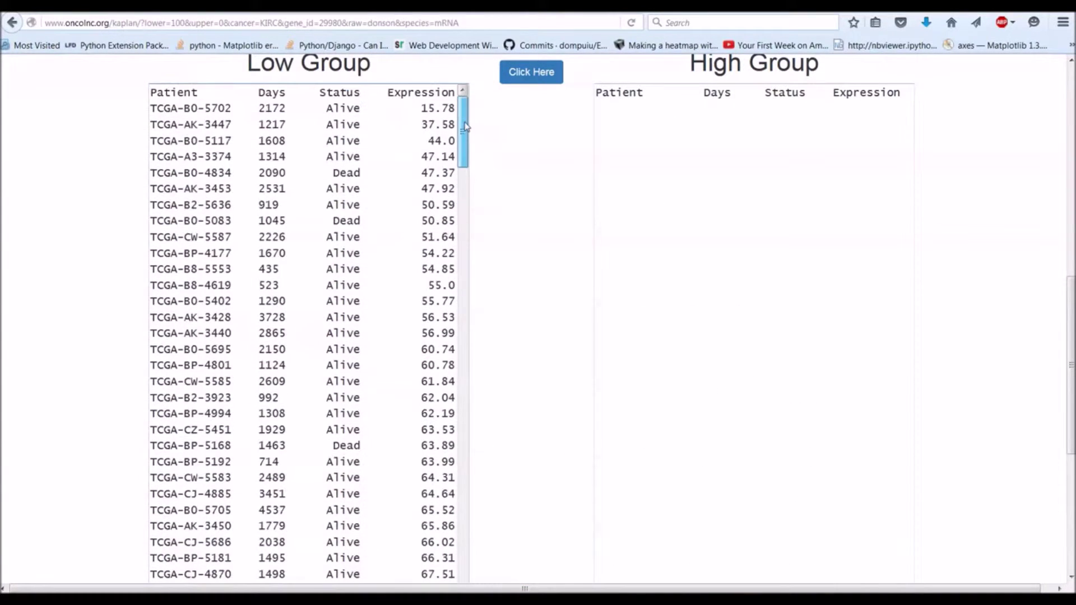
pyautogui.moveTo(464, 148); pyautogui.dragTo(465, 561)
pyautogui.middleClick(518, 421)
pyautogui.scroll(5, 520, 400)
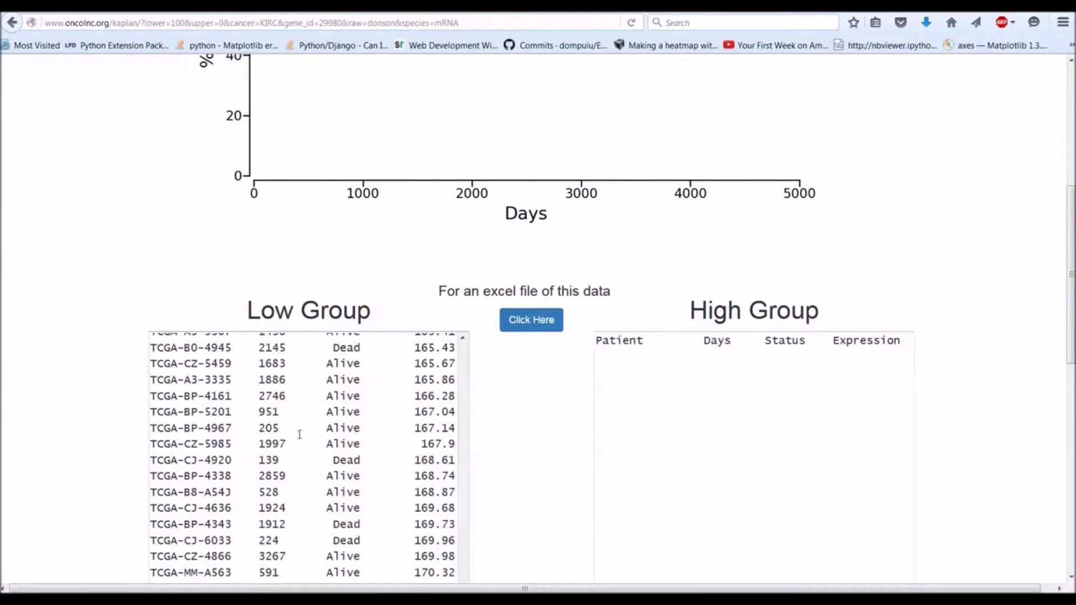
pyautogui.scroll(15, 426, 477)
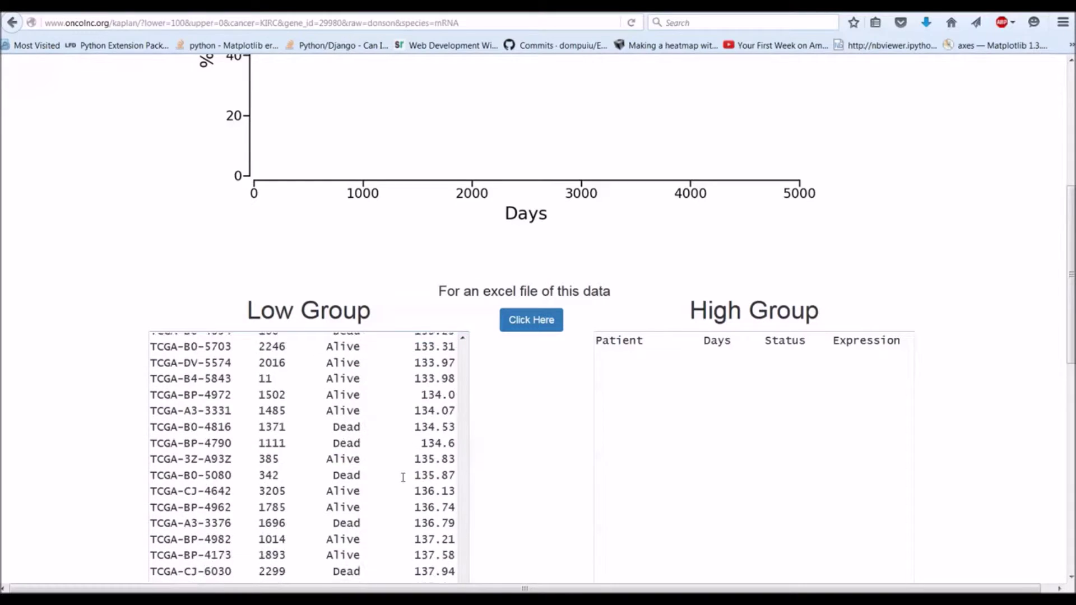
pyautogui.scroll(5, 426, 490)
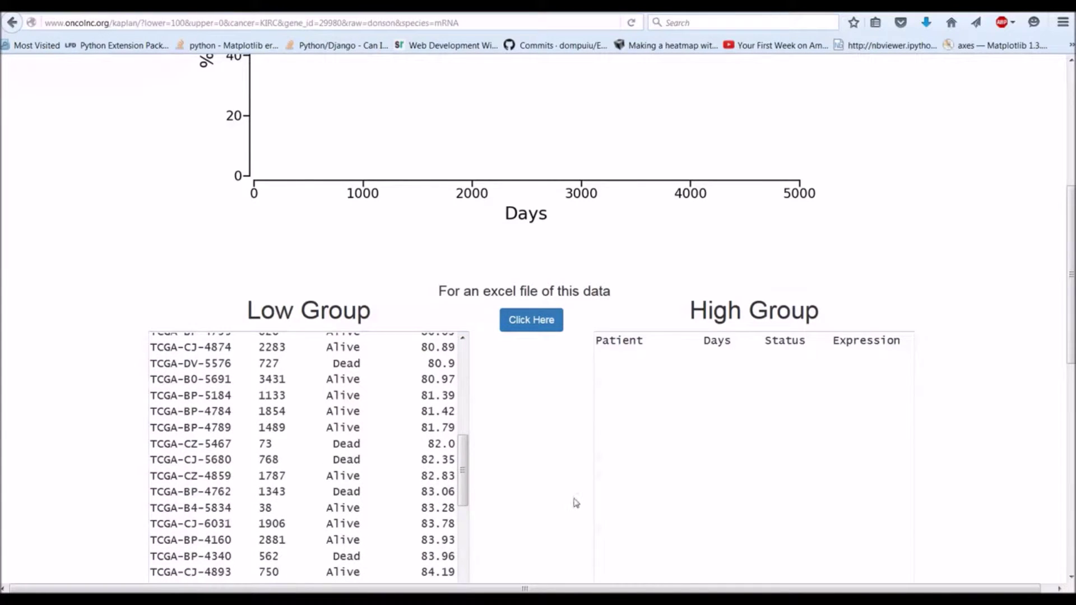
pyautogui.scroll(4, 573, 498)
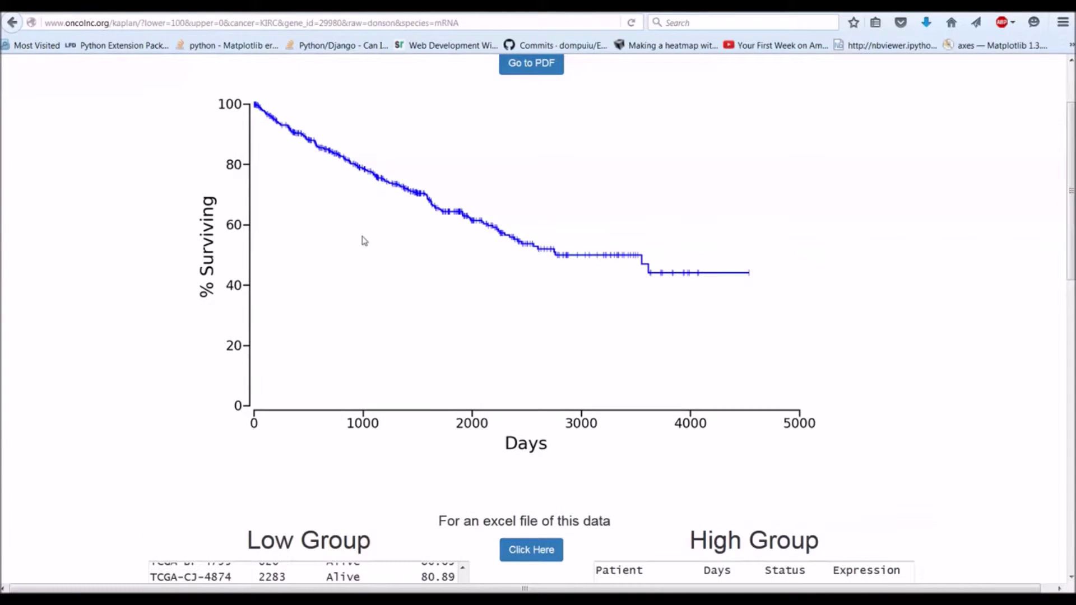
pyautogui.scroll(3, 331, 364)
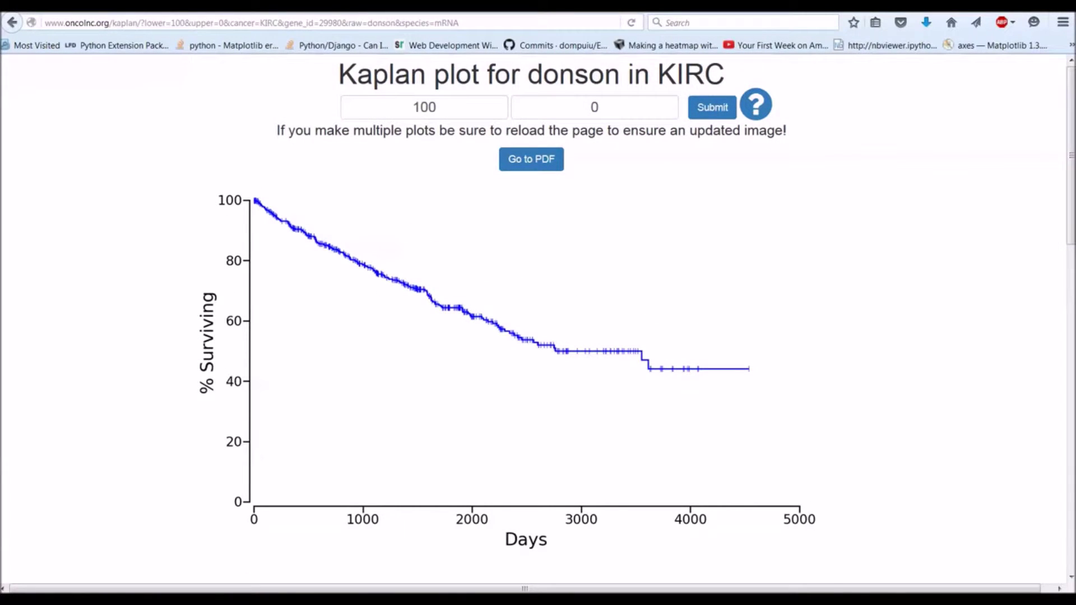
pyautogui.moveTo(422, 23); pyautogui.dragTo(419, 158)
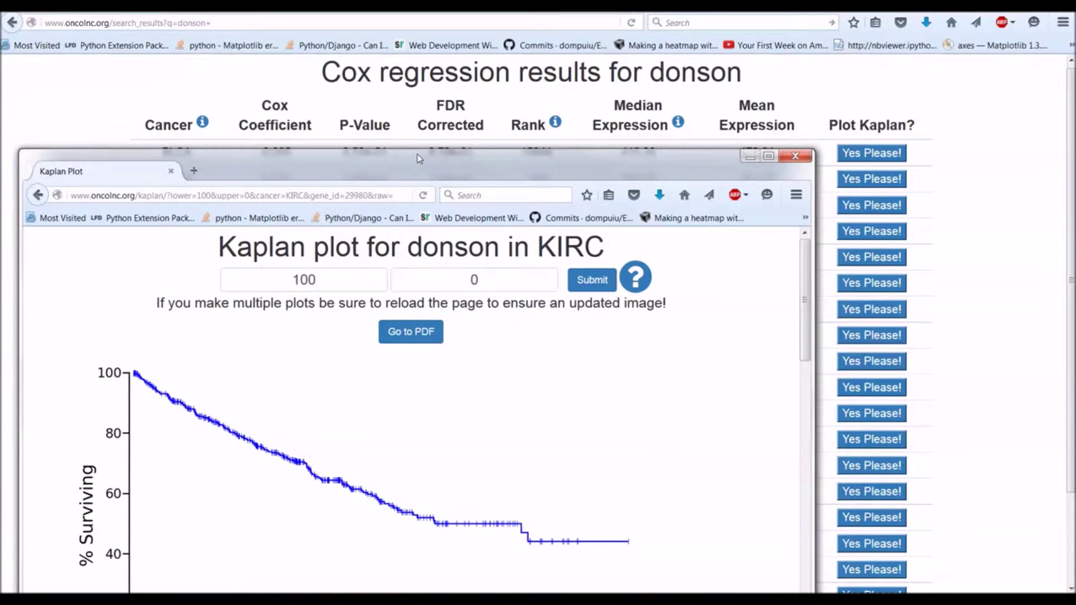
# Step: Return to the OncoLnc welcome page, delete 'donson', and submit an empty search
pyautogui.click(795, 156)
pyautogui.hotkey('alt', 'Left')
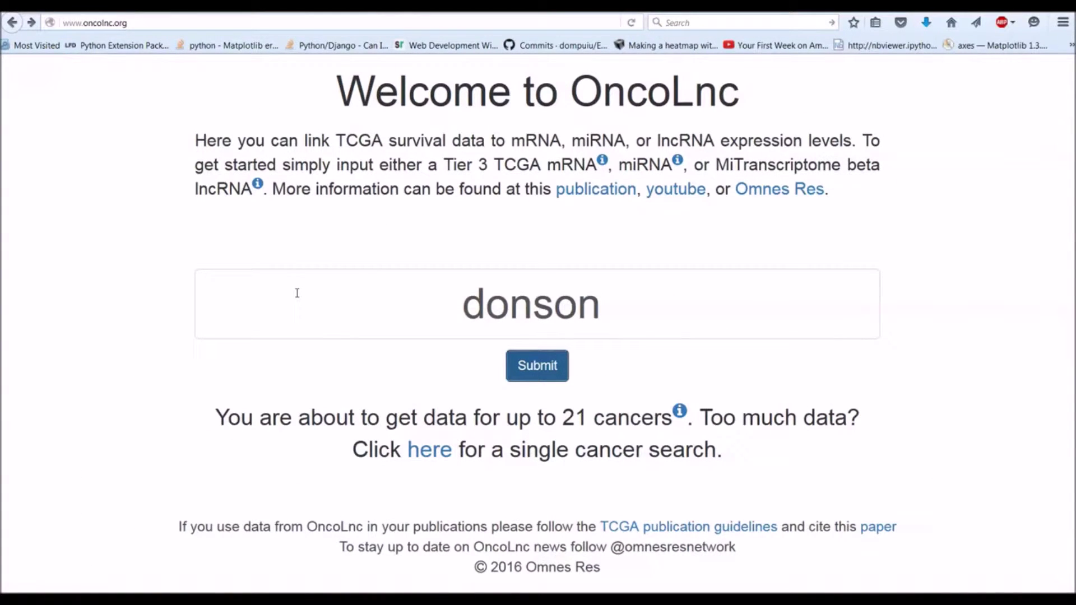
pyautogui.doubleClick(567, 291)
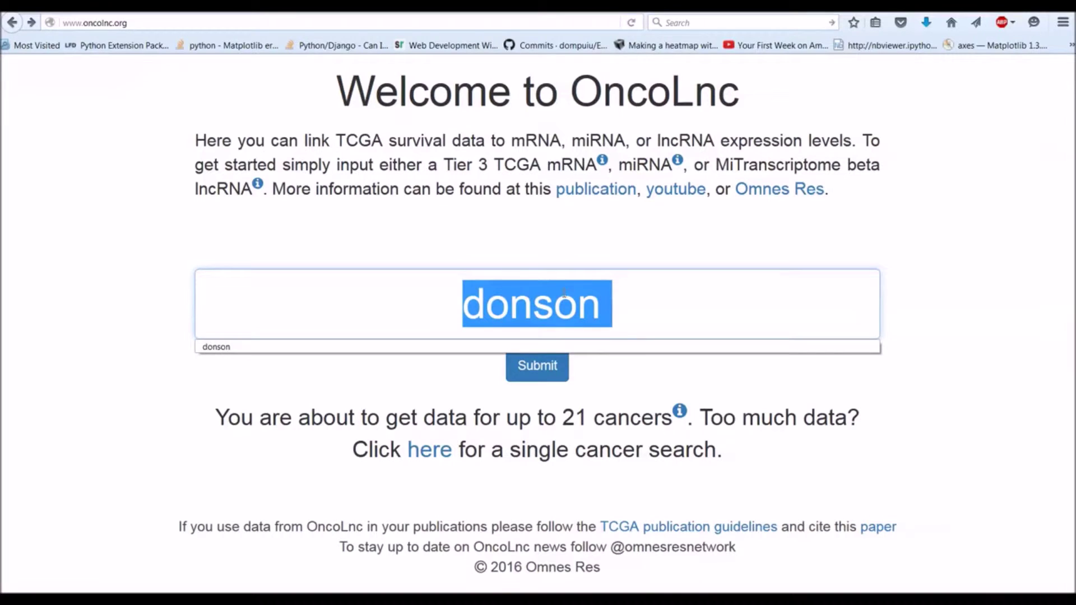
pyautogui.press('BackSpace')
pyautogui.click(511, 370)
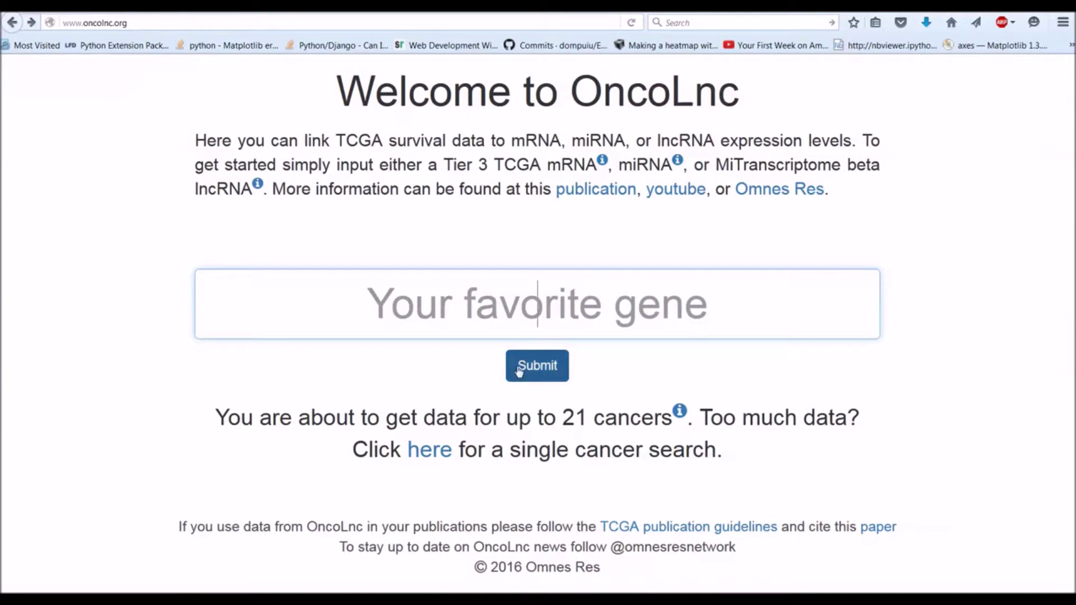
# Step: Search for the invalid gene 'a' and open the all-genes list link
pyautogui.click(425, 289)
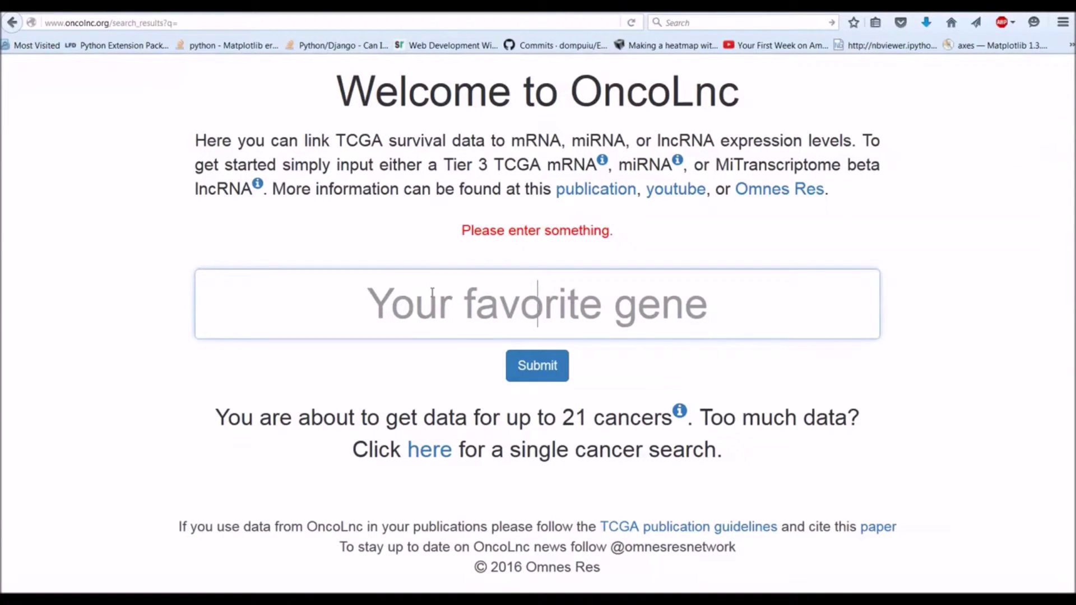
pyautogui.write('a')
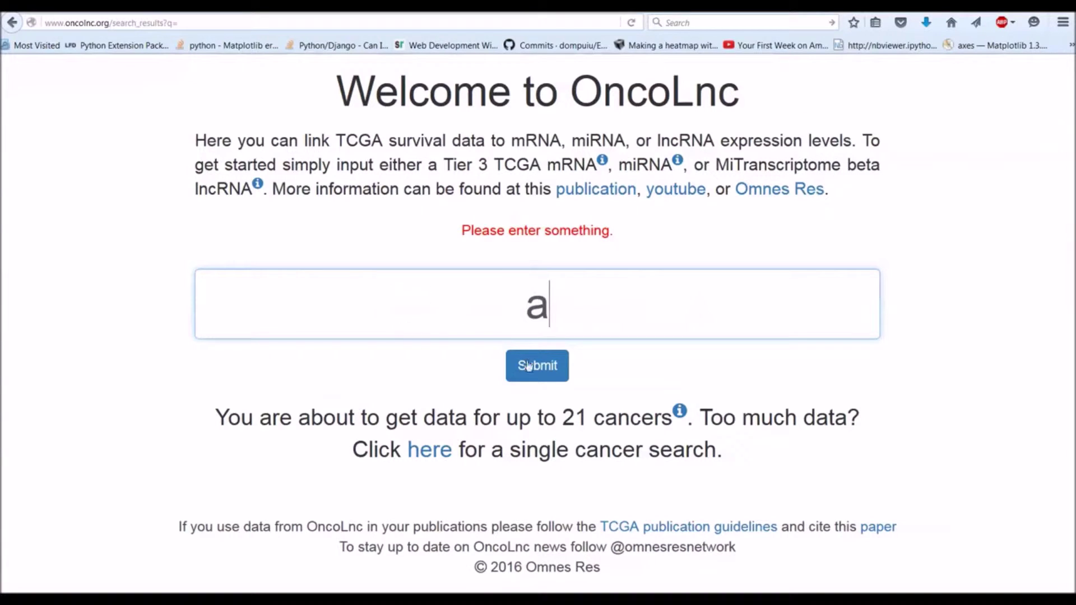
pyautogui.click(527, 365)
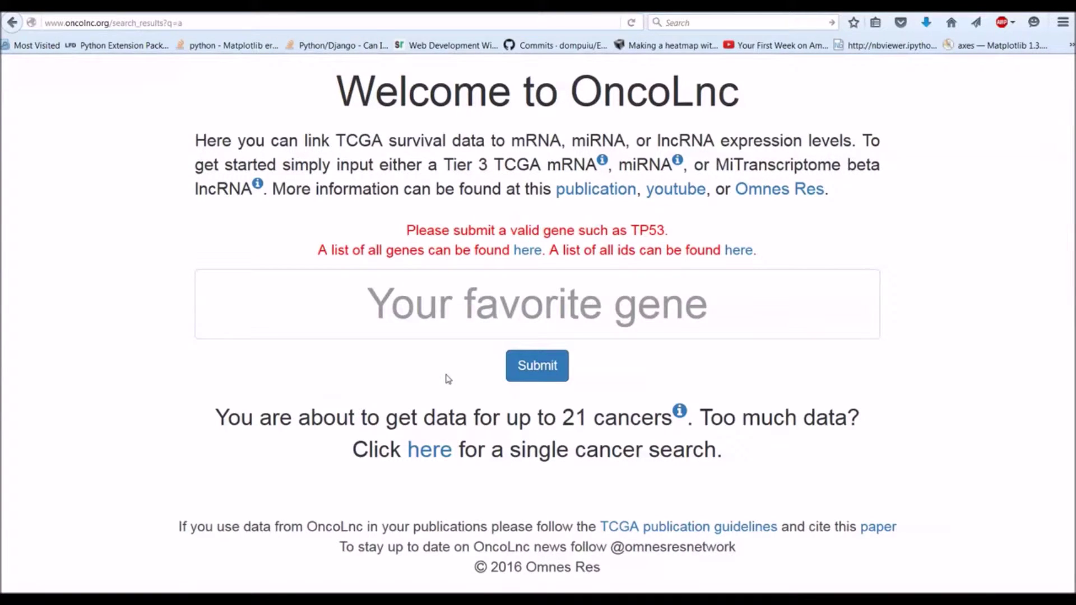
pyautogui.rightClick(527, 252)
pyautogui.click(447, 283)
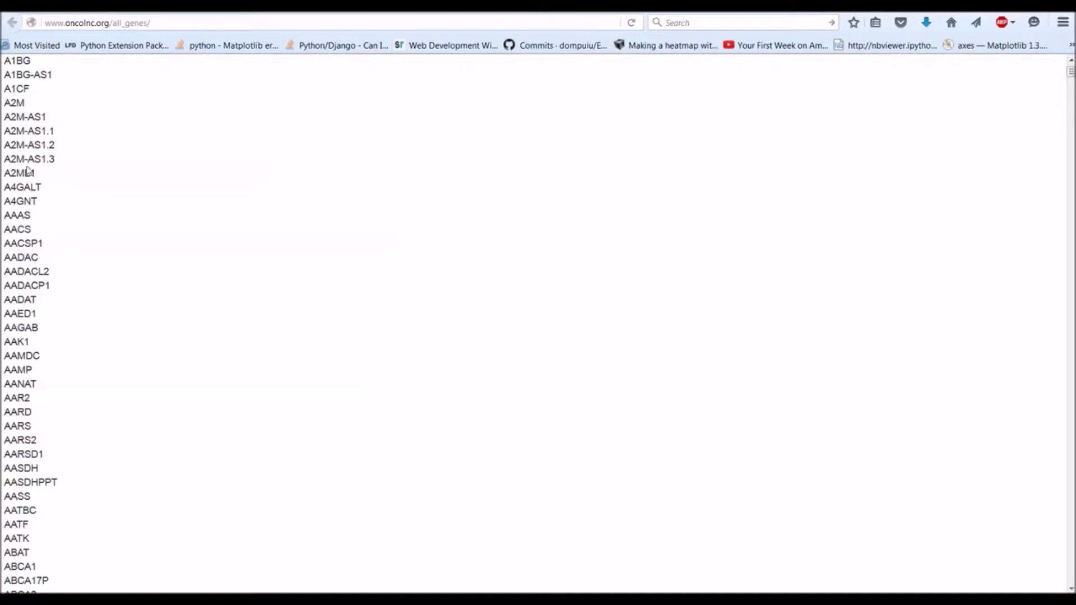
pyautogui.middleClick(80, 203)
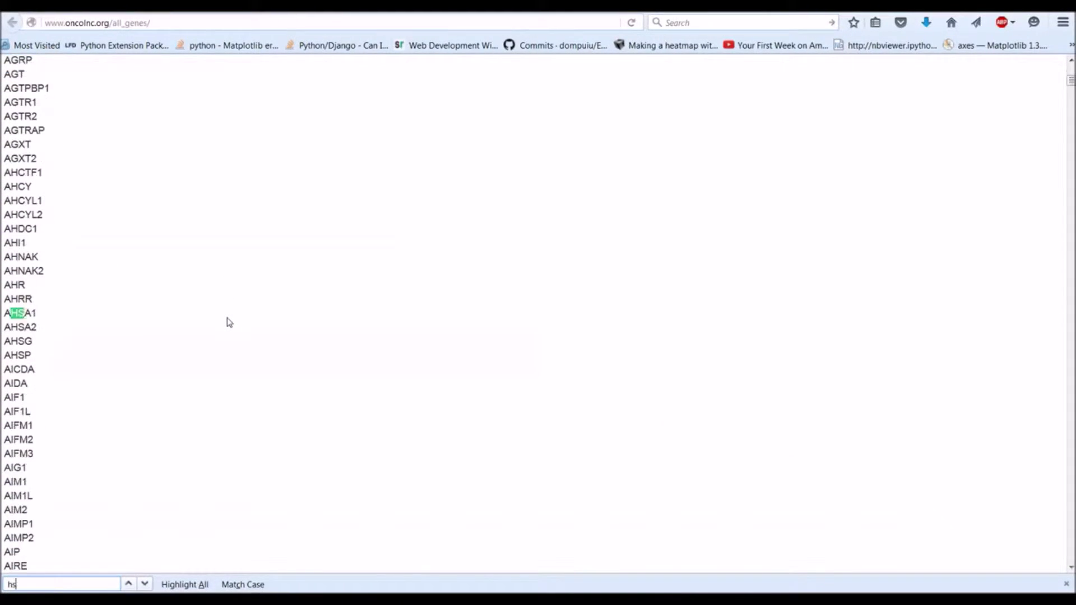
pyautogui.press('Return')
pyautogui.press('Return')
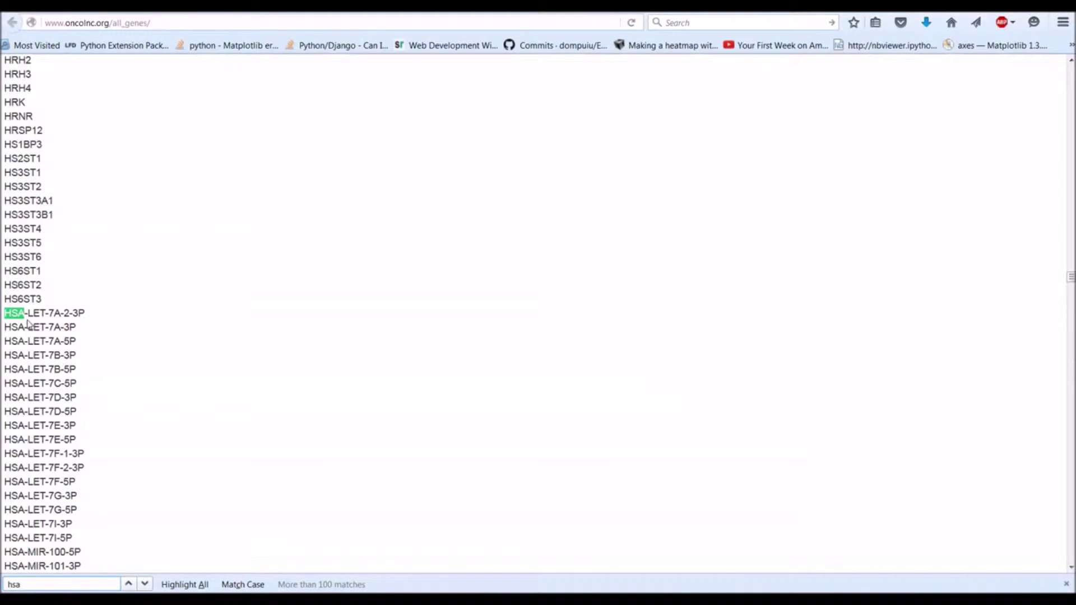
pyautogui.middleClick(32, 310)
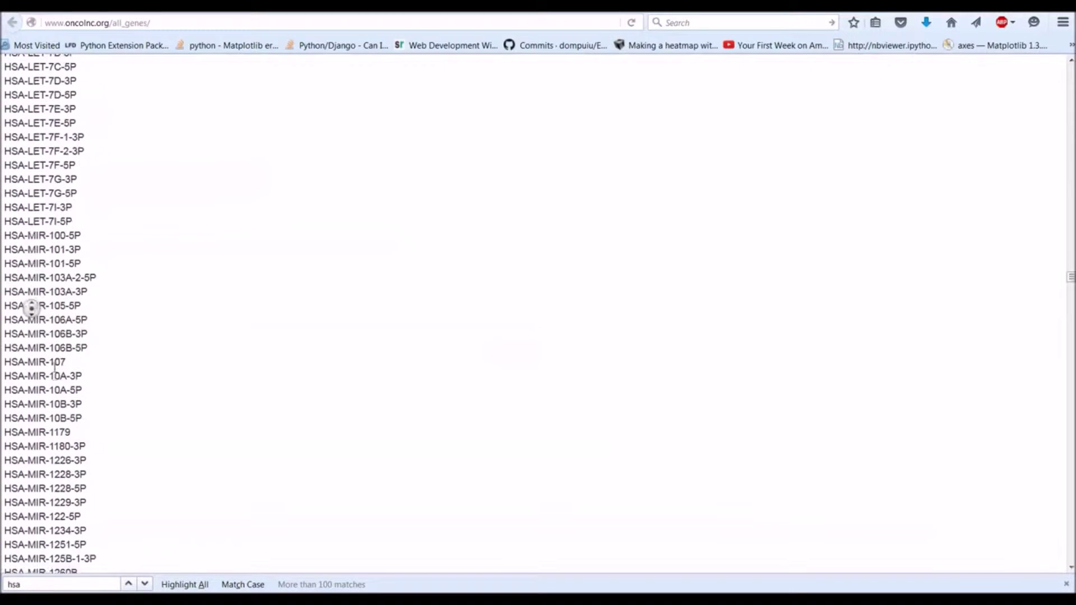
pyautogui.click(73, 342)
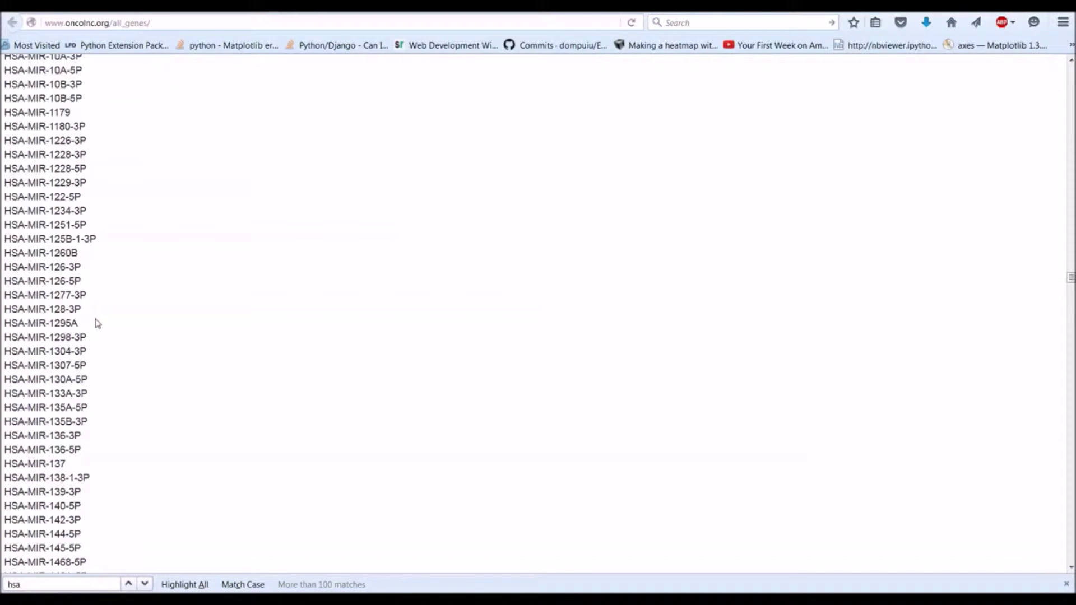
pyautogui.hotkey('alt', 'Left')
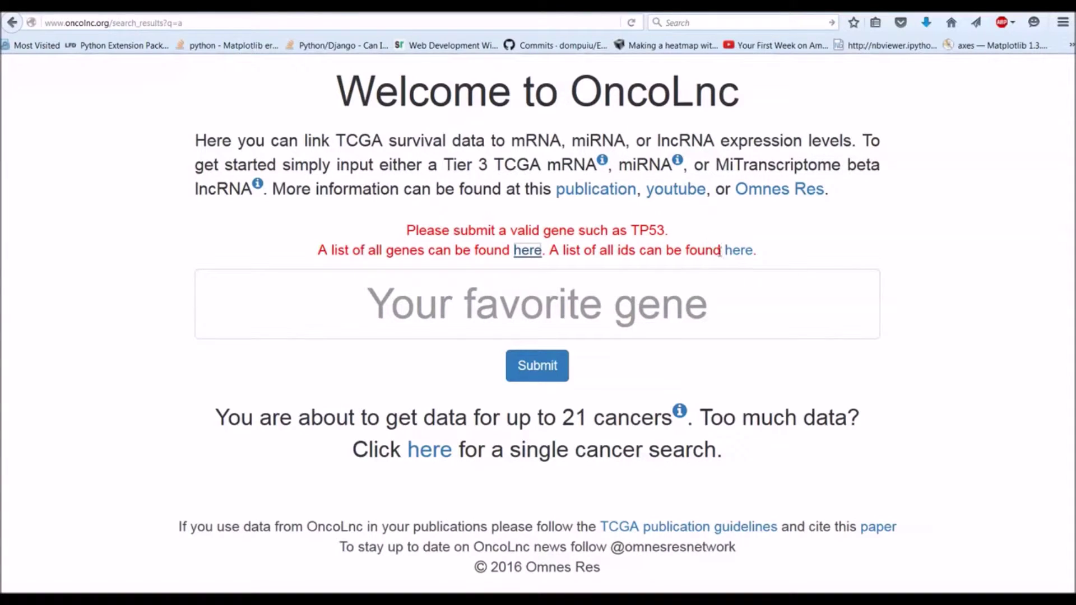
pyautogui.click(664, 256)
pyautogui.click(563, 303)
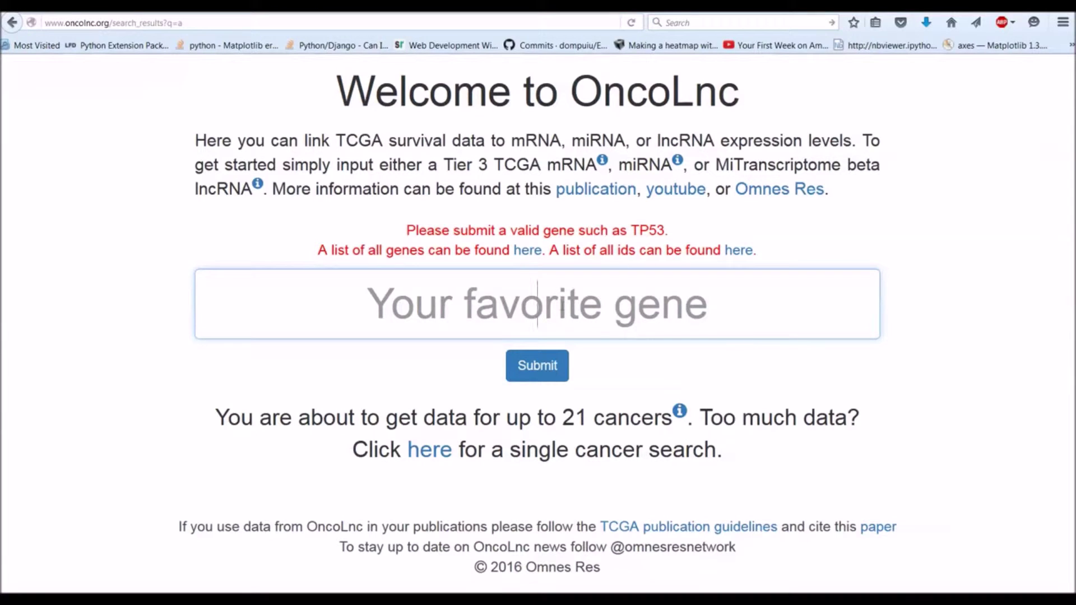
pyautogui.write('9999999999999999999999')
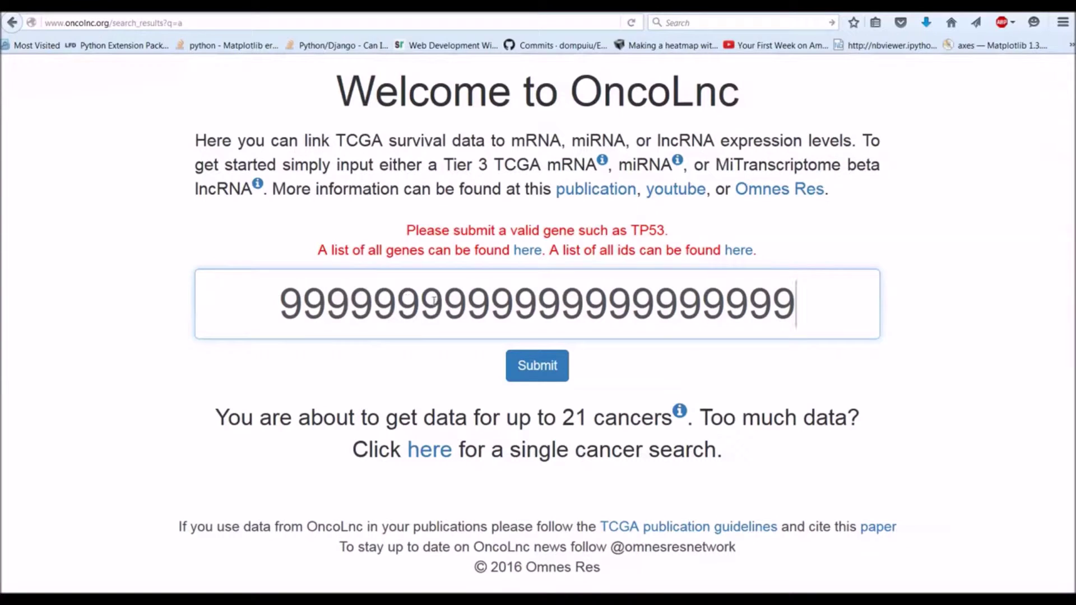
pyautogui.press('BackSpace')
pyautogui.press('BackSpace')
pyautogui.press('BackSpace')
pyautogui.press('BackSpace')
pyautogui.press('BackSpace')
pyautogui.press('BackSpace')
pyautogui.press('BackSpace')
pyautogui.press('BackSpace')
pyautogui.press('BackSpace')
pyautogui.press('BackSpace')
pyautogui.press('BackSpace')
pyautogui.press('BackSpace')
pyautogui.press('BackSpace')
pyautogui.press('BackSpace')
pyautogui.press('BackSpace')
pyautogui.press('BackSpace')
pyautogui.press('BackSpace')
pyautogui.press('BackSpace')
pyautogui.press('BackSpace')
pyautogui.press('BackSpace')
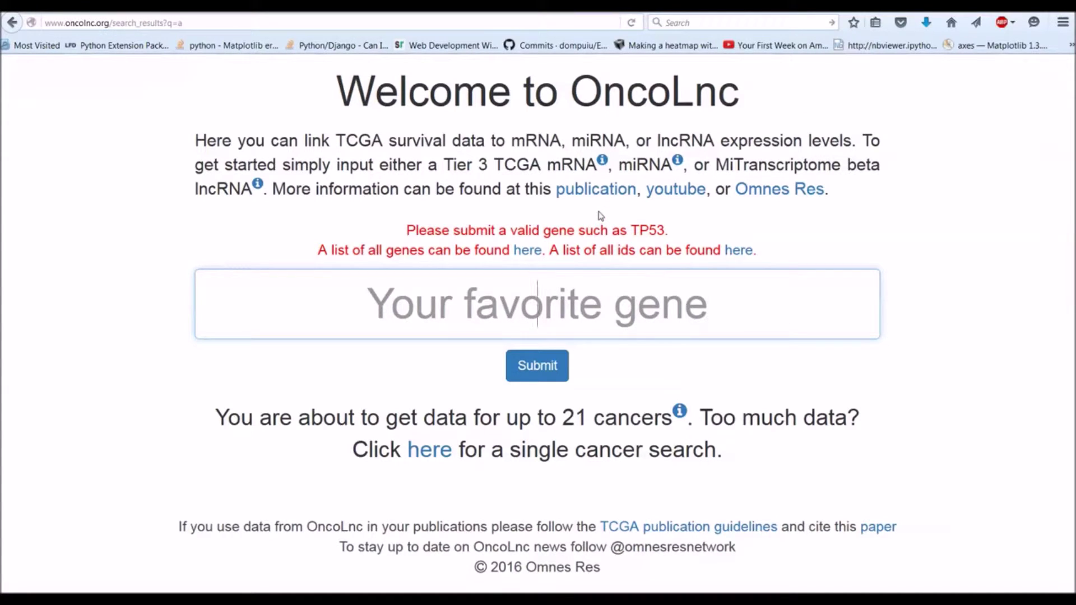
pyautogui.moveTo(602, 163)
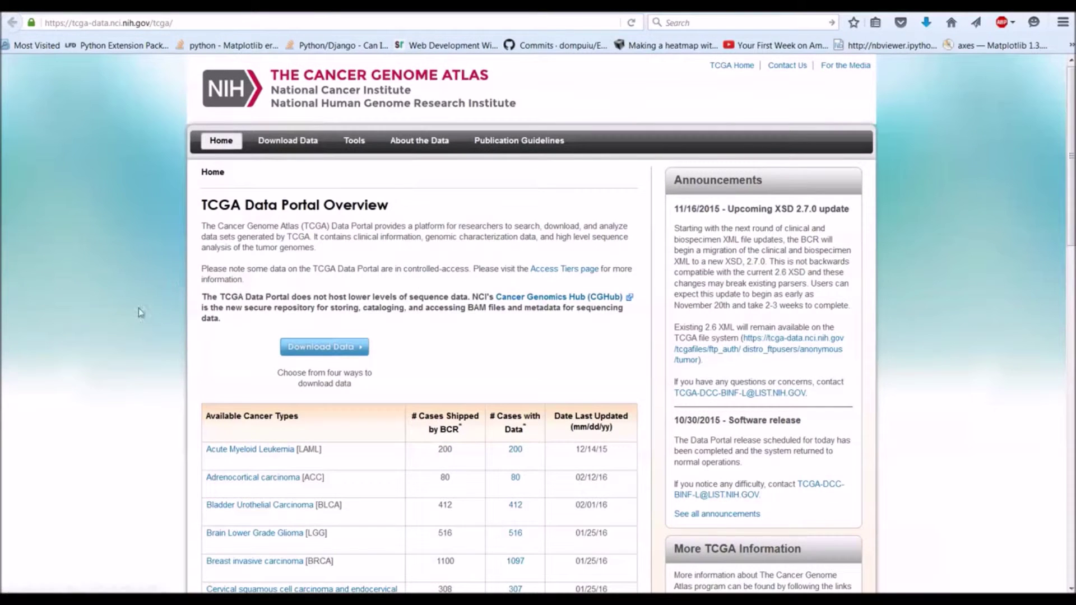
# Step: Open Acute Myeloid Leukemia [LAML] and its mRNA count 179 Data Matrix
pyautogui.middleClick(127, 315)
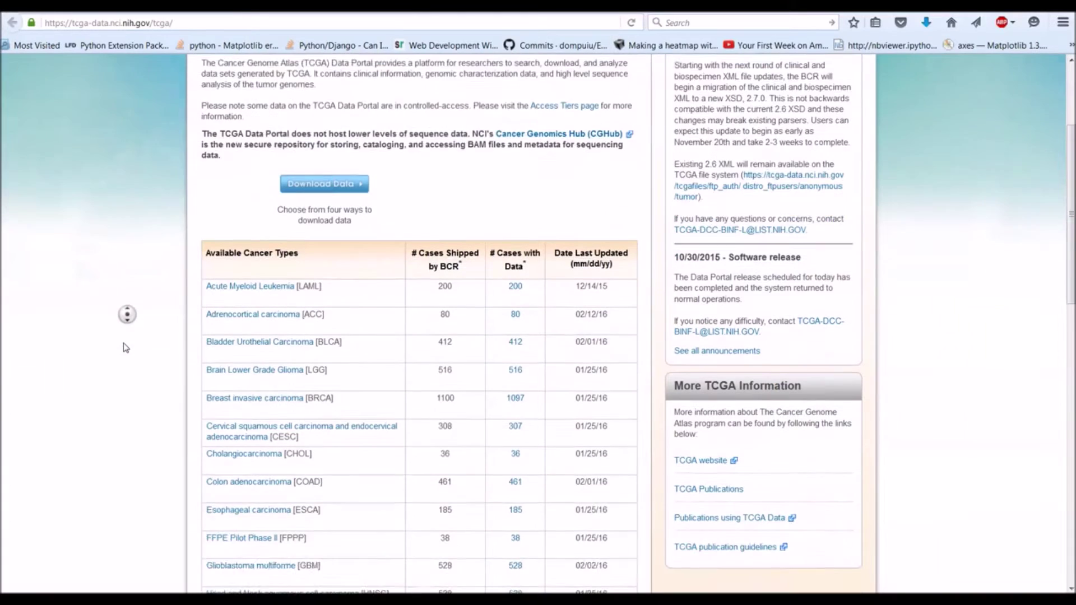
pyautogui.click(126, 347)
pyautogui.scroll(-4, 123, 280)
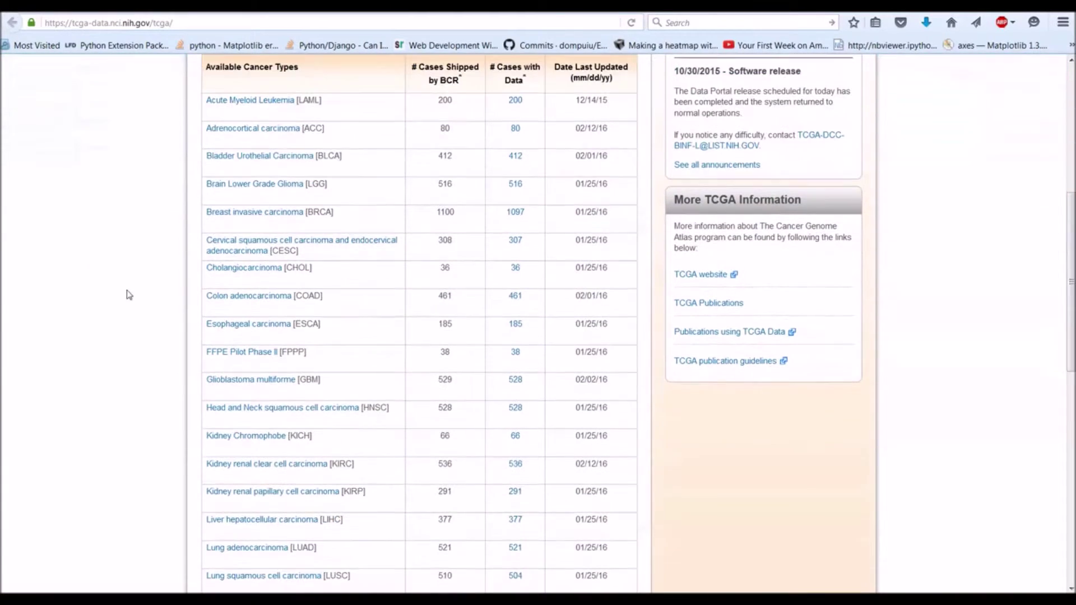
pyautogui.click(280, 110)
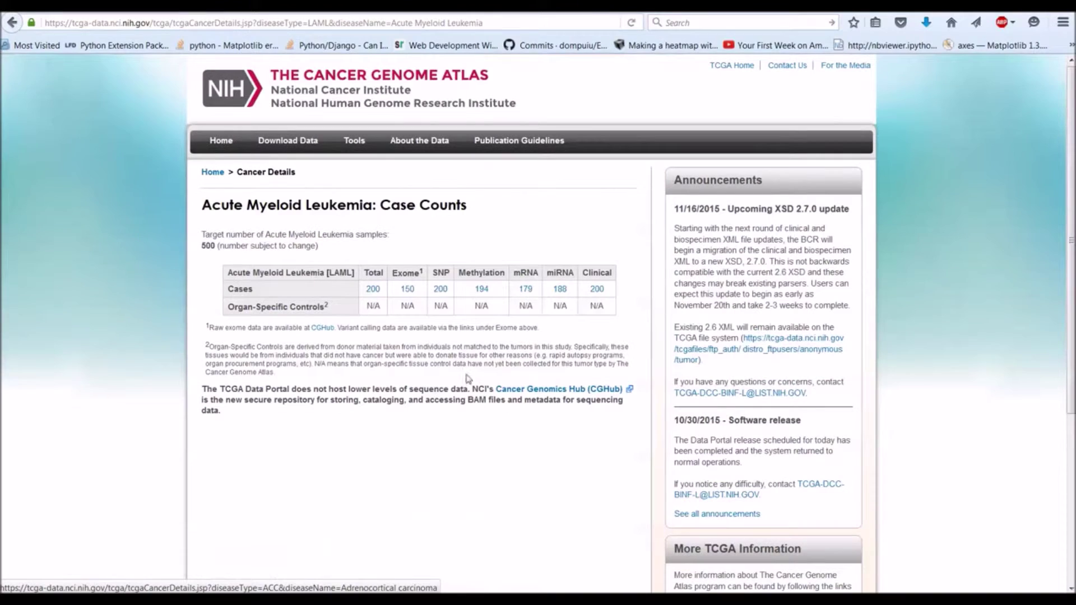
pyautogui.click(521, 290)
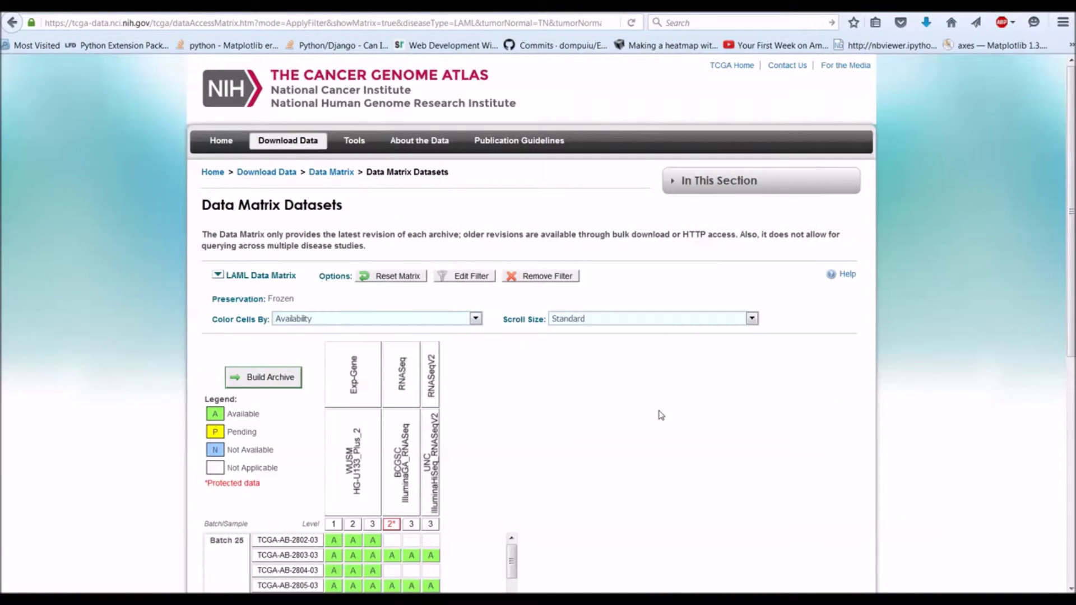
pyautogui.scroll(-3, 656, 411)
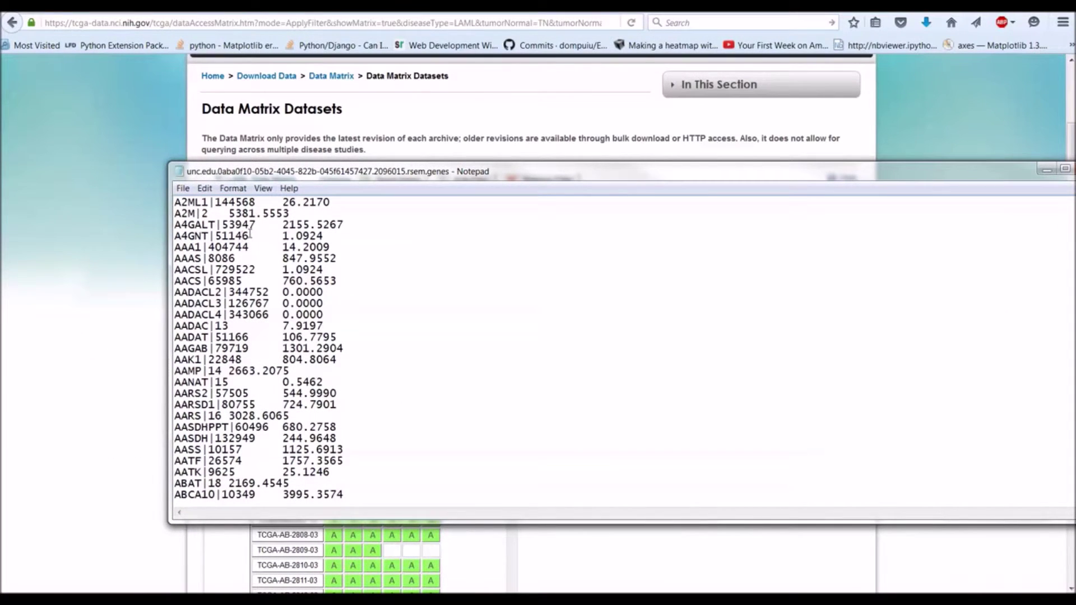
# Step: Select the gene symbol A4GNT and its Entrez ID 51146 in the expression file
pyautogui.moveTo(209, 236); pyautogui.dragTo(177, 236)
pyautogui.click(242, 236)
pyautogui.doubleClick(243, 236)
pyautogui.click(243, 236)
# Step: Move the Notepad window aside and close the gene-expression file
pyautogui.moveTo(350, 178); pyautogui.dragTo(279, 180)
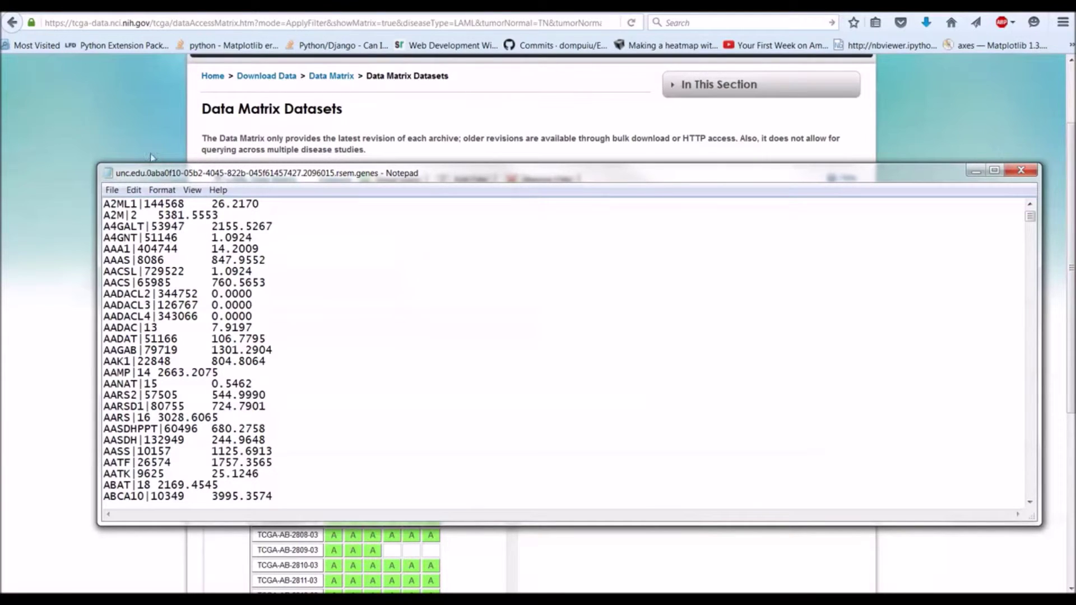
pyautogui.moveTo(341, 178); pyautogui.dragTo(332, 168)
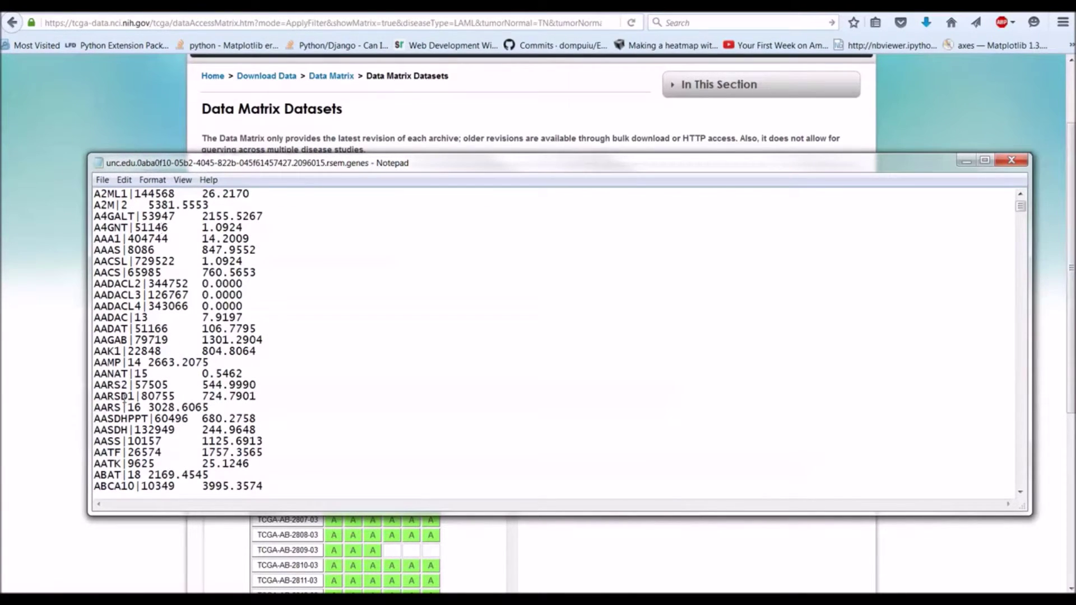
pyautogui.click(1011, 162)
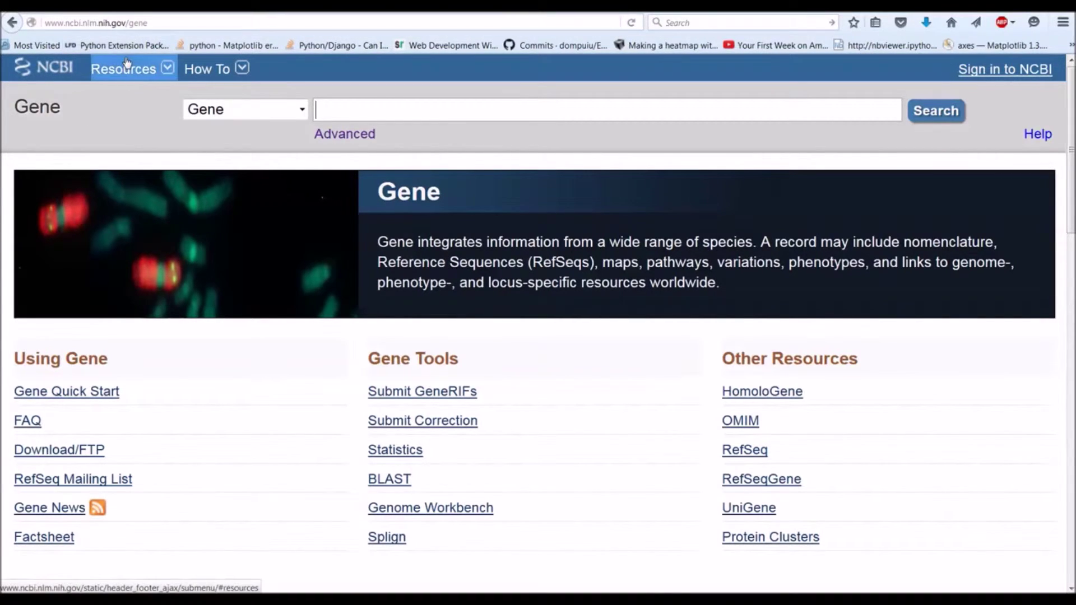
# Step: Search NCBI Gene for donson, highlight human DONSON's Gene ID 29980, and return to OncoLnc
pyautogui.write('donson')
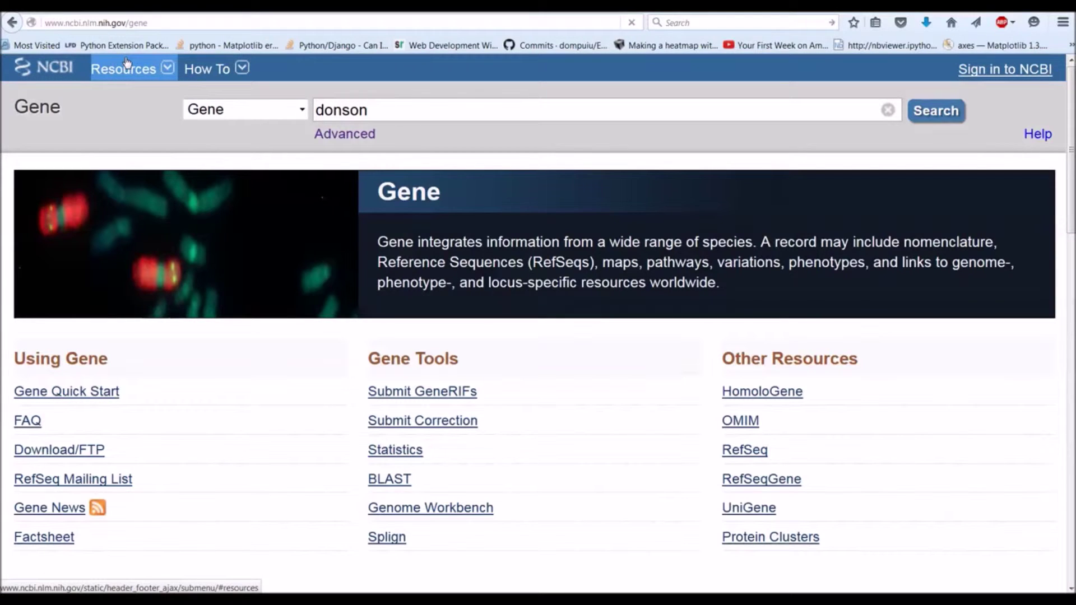
pyautogui.press('Return')
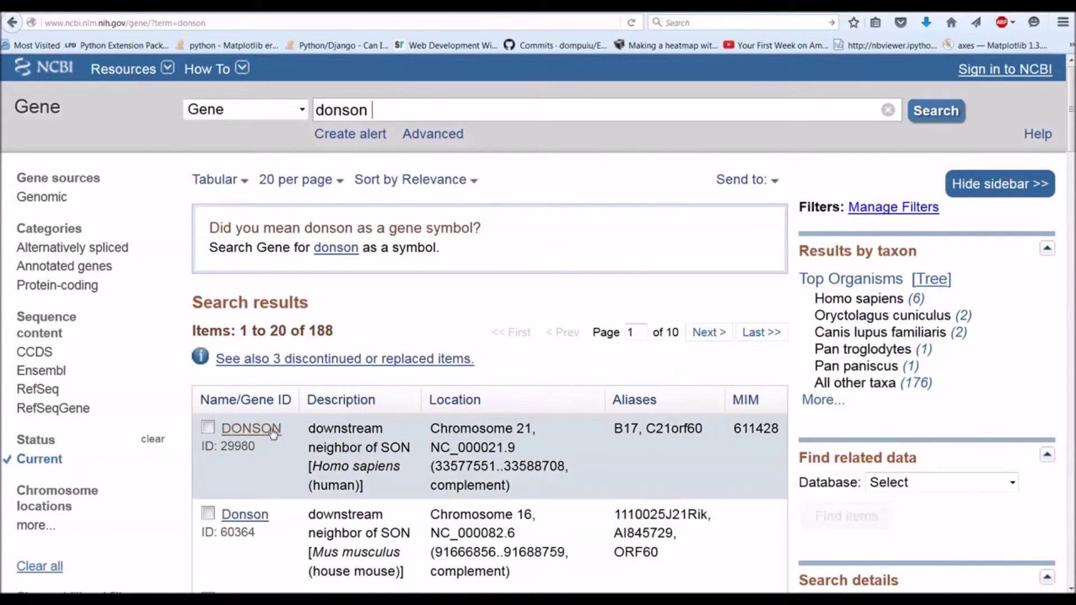
pyautogui.moveTo(256, 447); pyautogui.dragTo(221, 447)
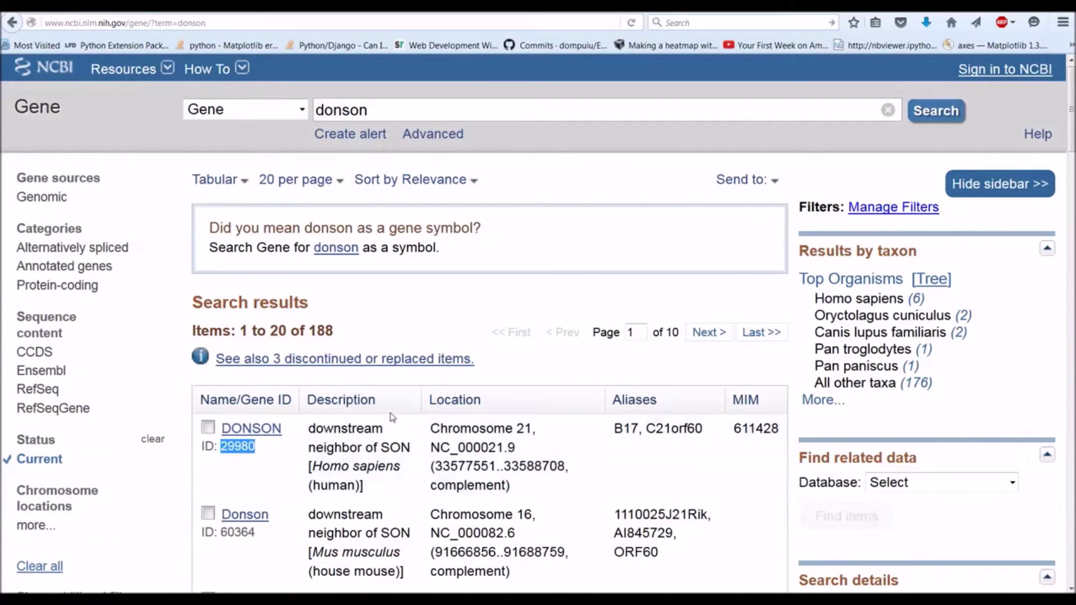
pyautogui.hotkey('ctrl', 'Tab')
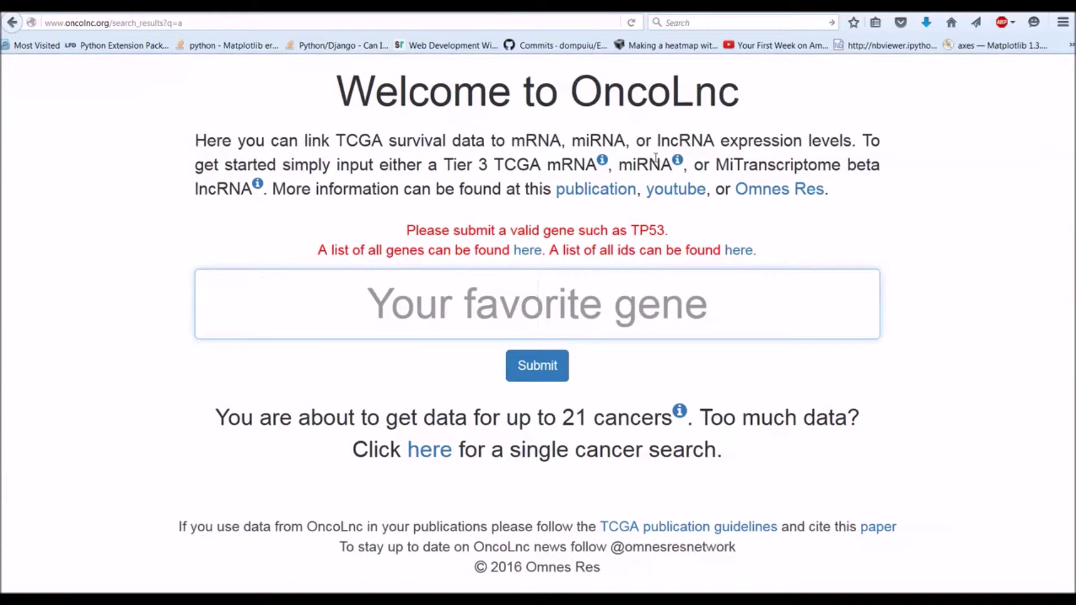
# Step: Read the miRNA info tooltip on accession or name input, then go to miRBase
pyautogui.moveTo(676, 164)
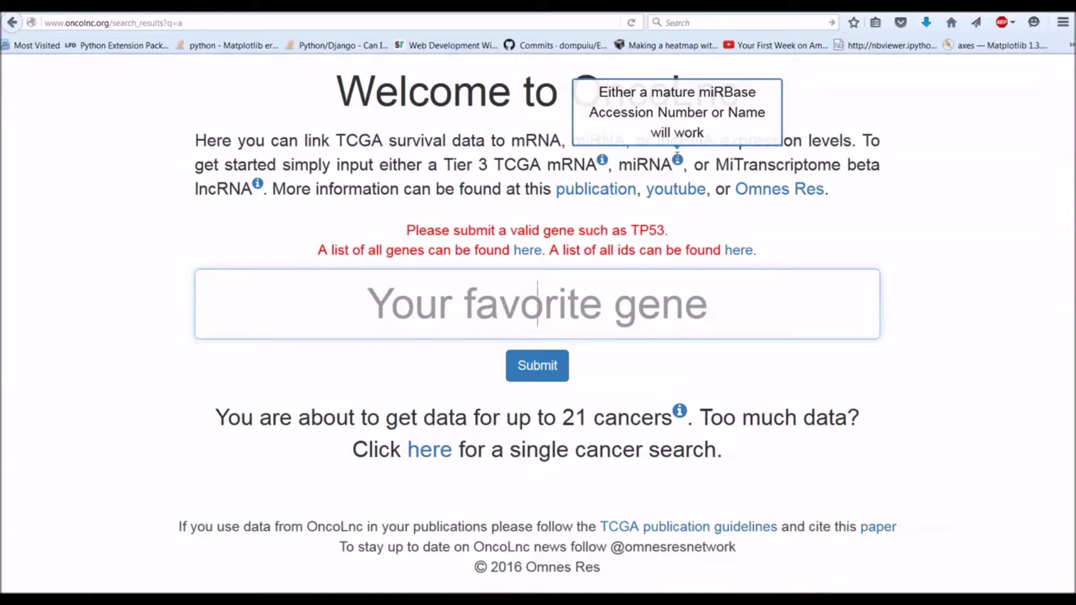
pyautogui.click(677, 159)
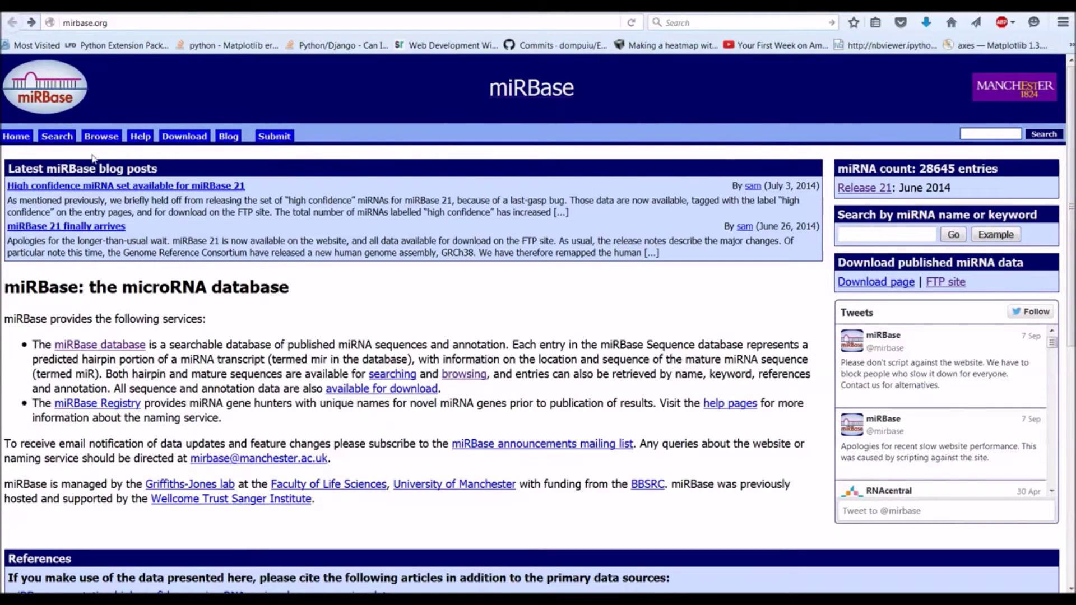
# Step: Browse miRBase's Homo sapiens miRNA list and open the hsa-mir-130b entry (MI0000748)
pyautogui.click(101, 136)
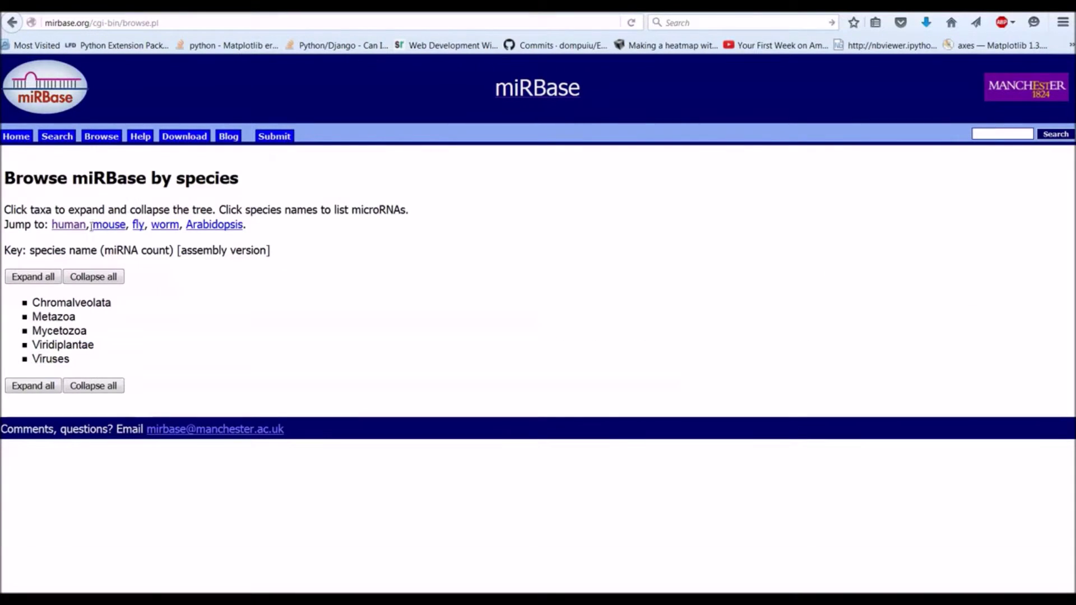
pyautogui.click(71, 231)
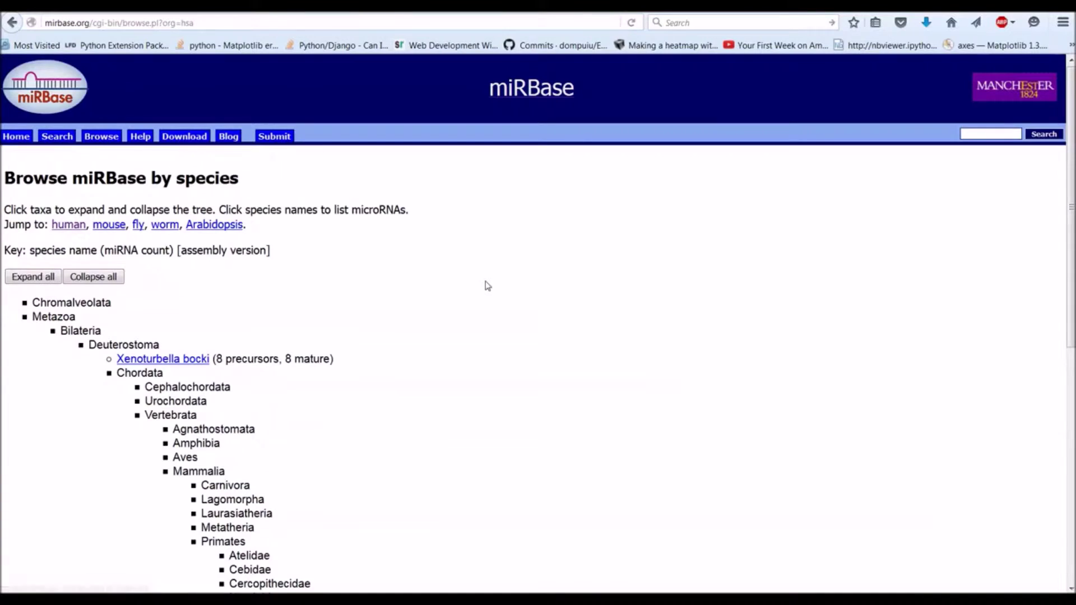
pyautogui.click(285, 209)
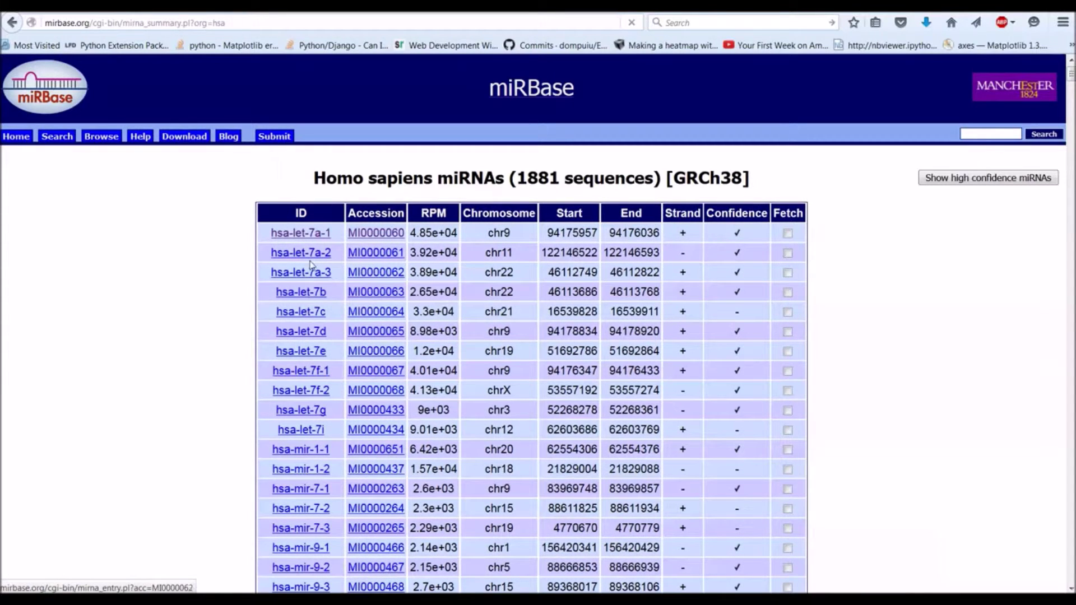
pyautogui.scroll(-5, 212, 278)
pyautogui.scroll(-20, 211, 278)
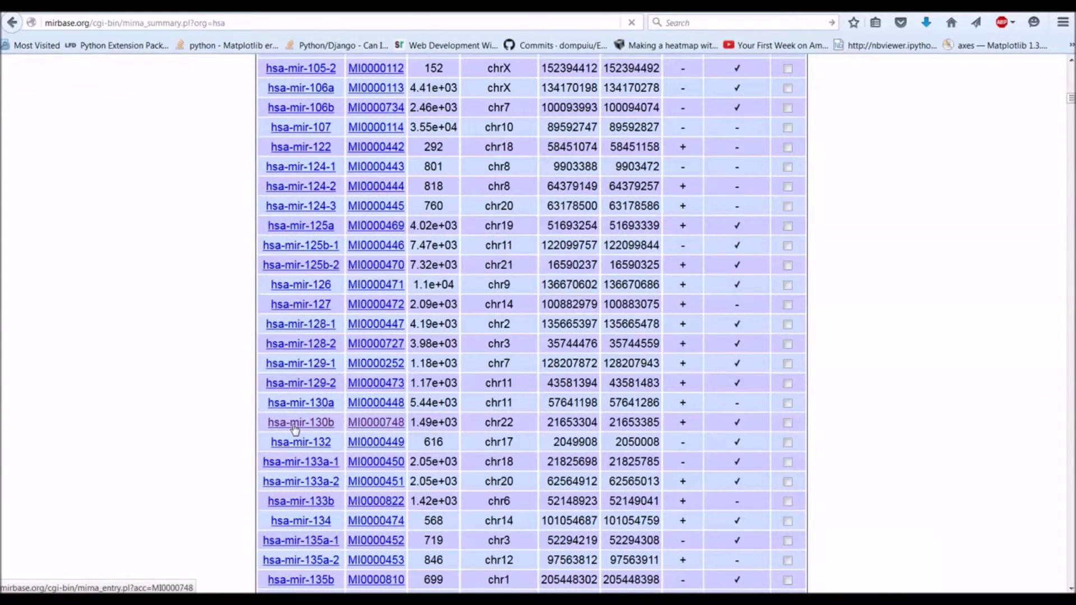
pyautogui.click(295, 423)
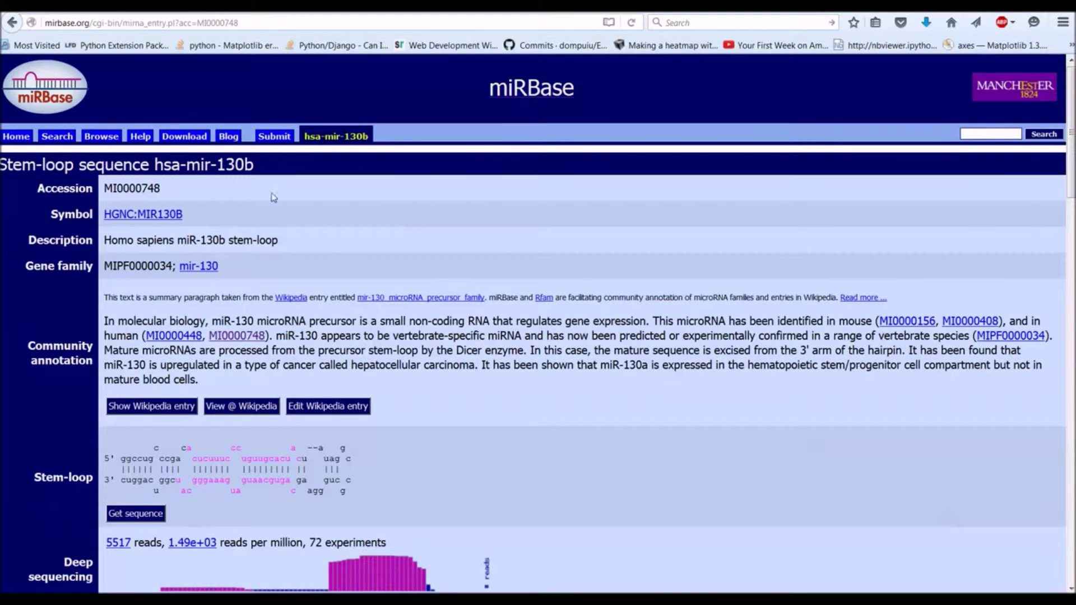
# Step: Locate the mature sequences and select the name hsa-miR-130b-3p (MIMAT0000691) for reuse
pyautogui.scroll(-2, 371, 213)
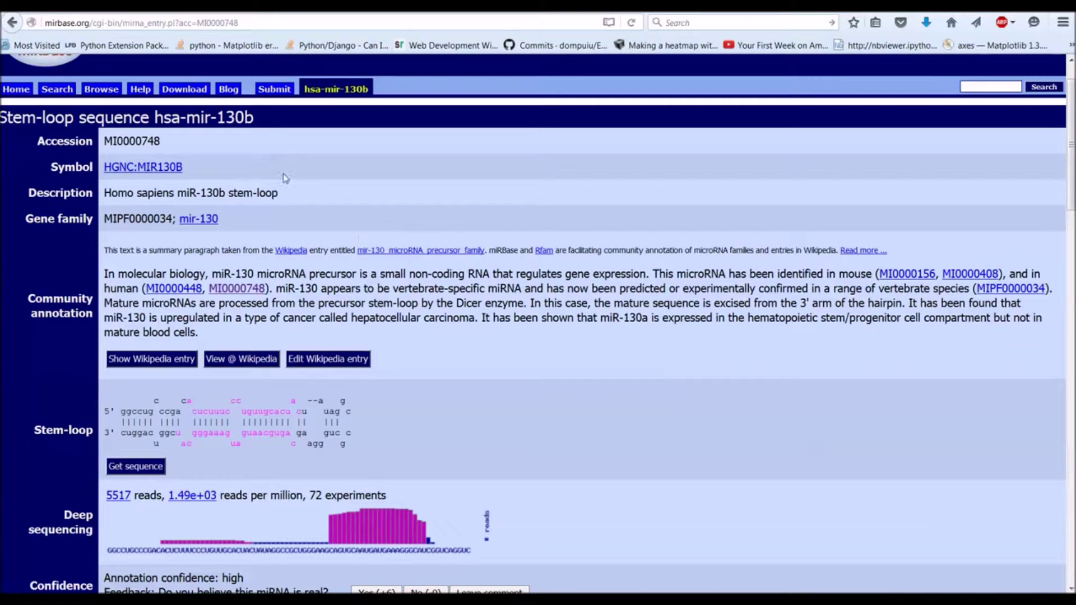
pyautogui.scroll(-10, 317, 205)
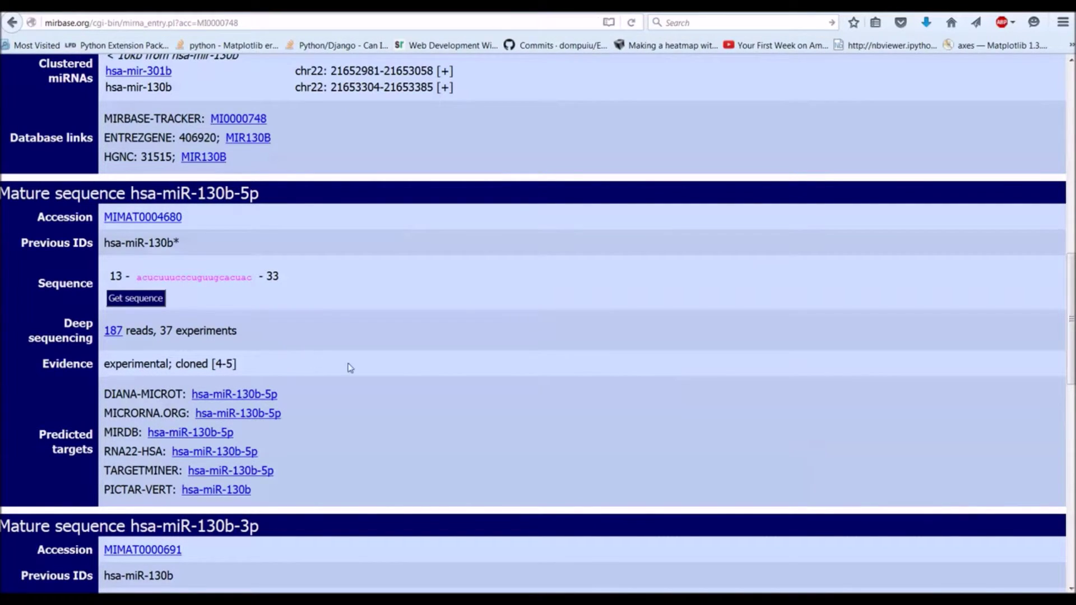
pyautogui.moveTo(264, 196); pyautogui.dragTo(135, 196)
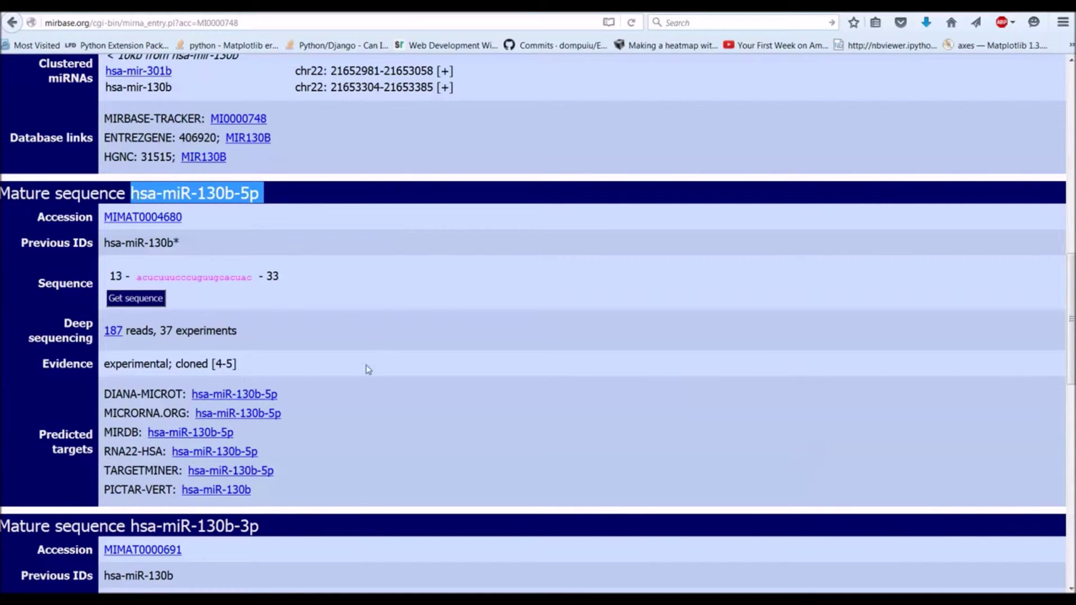
pyautogui.moveTo(277, 533); pyautogui.dragTo(130, 530)
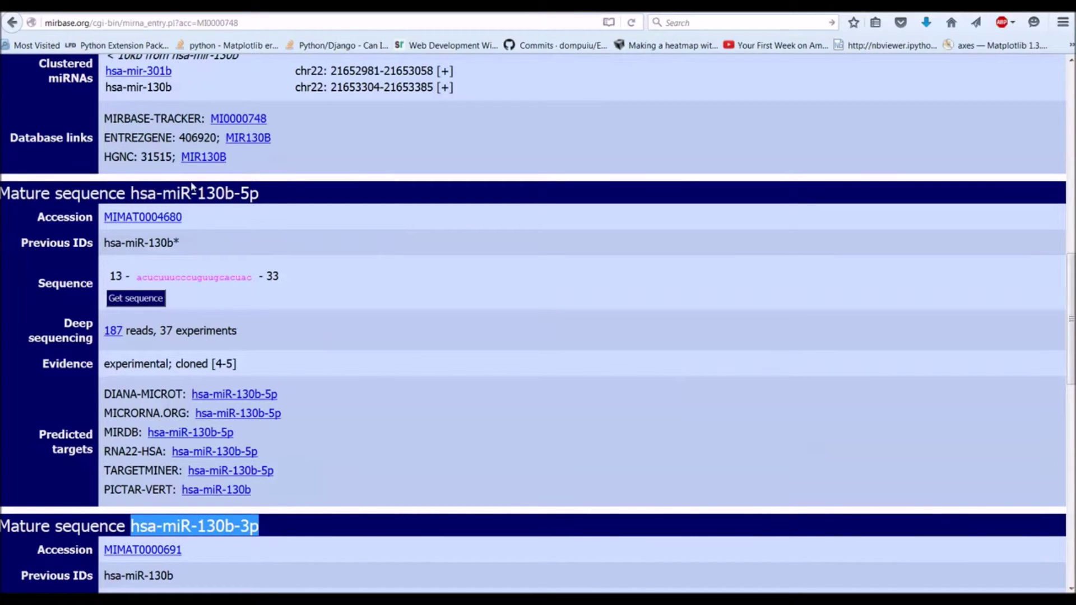
pyautogui.moveTo(130, 193); pyautogui.dragTo(264, 194)
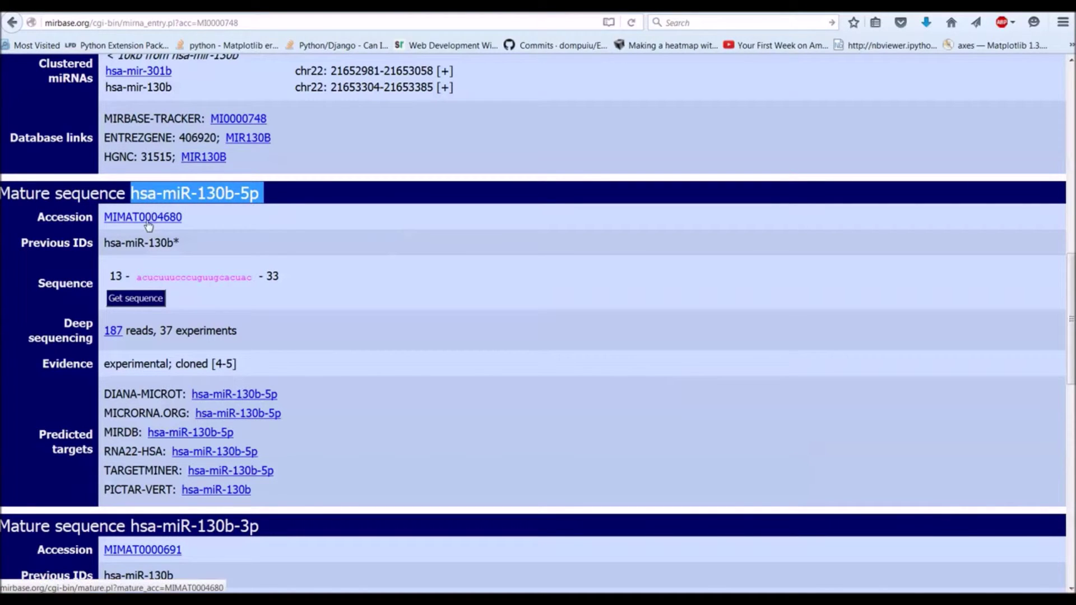
pyautogui.scroll(7, 365, 213)
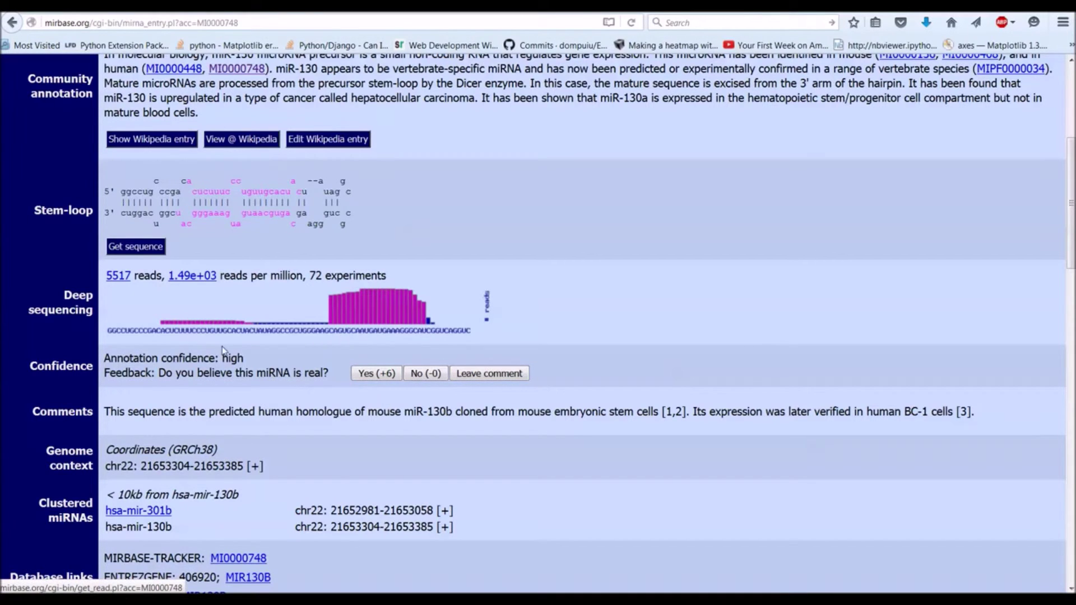
pyautogui.scroll(-7, 241, 350)
pyautogui.scroll(-4, 263, 351)
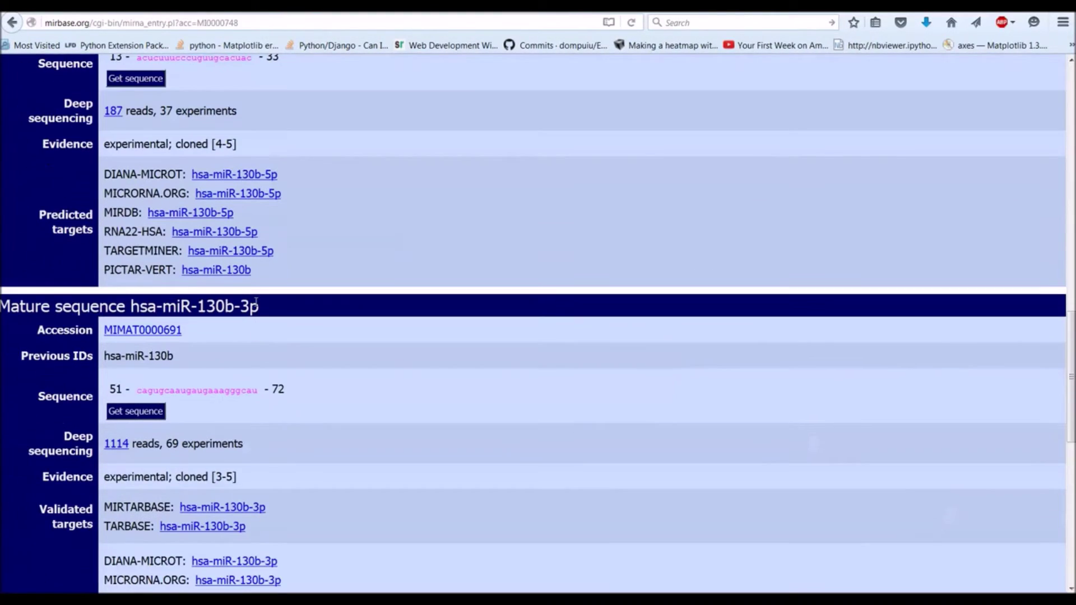
pyautogui.moveTo(258, 306); pyautogui.dragTo(130, 306)
pyautogui.hotkey('ctrl', 'c')
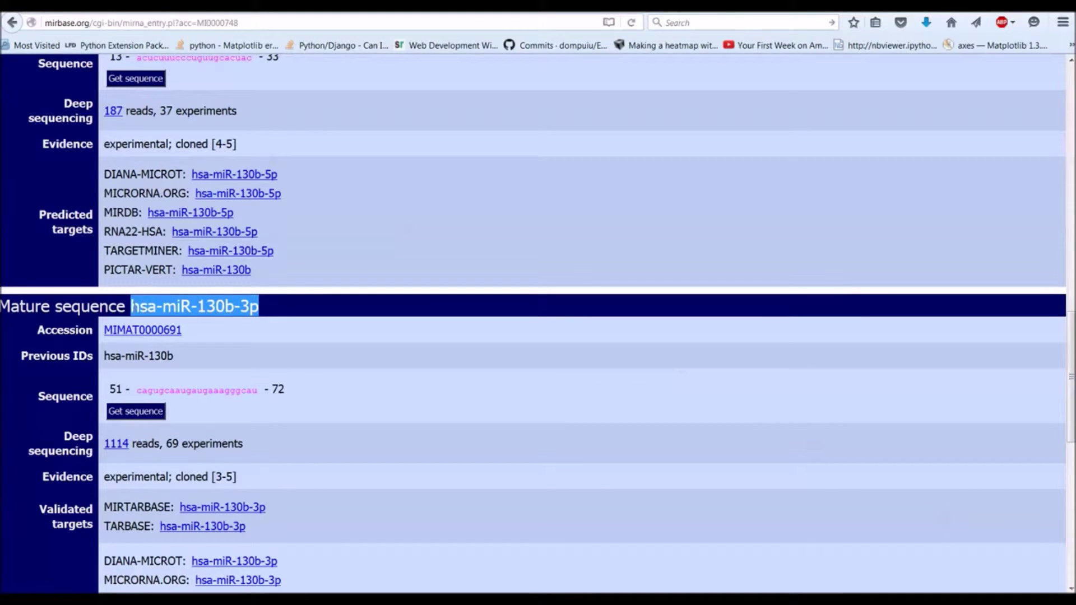
pyautogui.hotkey('ctrl', 'Tab')
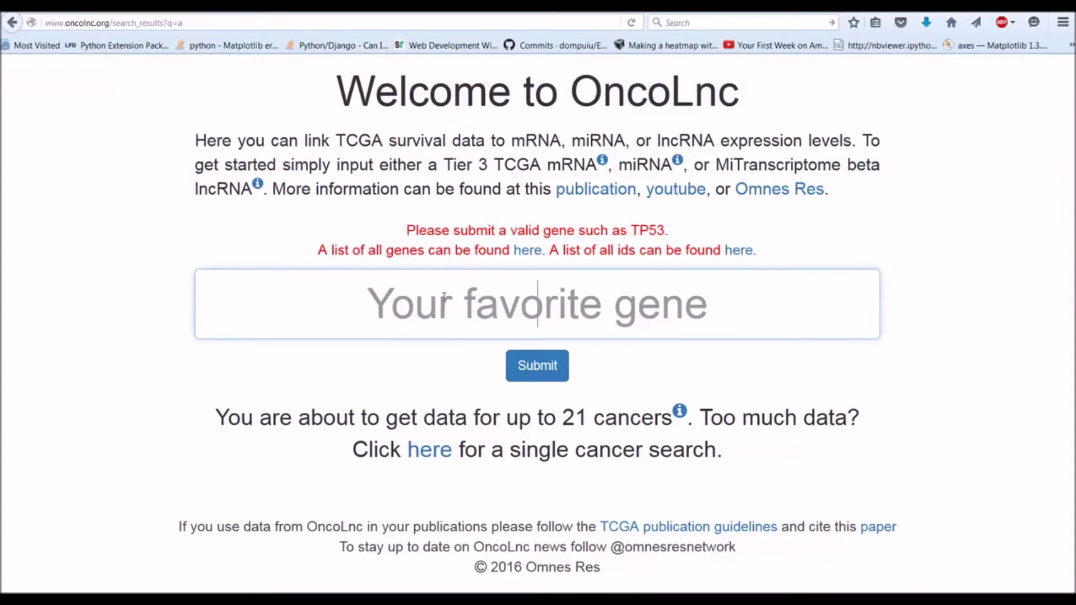
# Step: Search OncoLnc for hsa-miR-130b-3p Cox regression results
pyautogui.click(443, 297)
pyautogui.hotkey('ctrl', 'v')
pyautogui.click(533, 365)
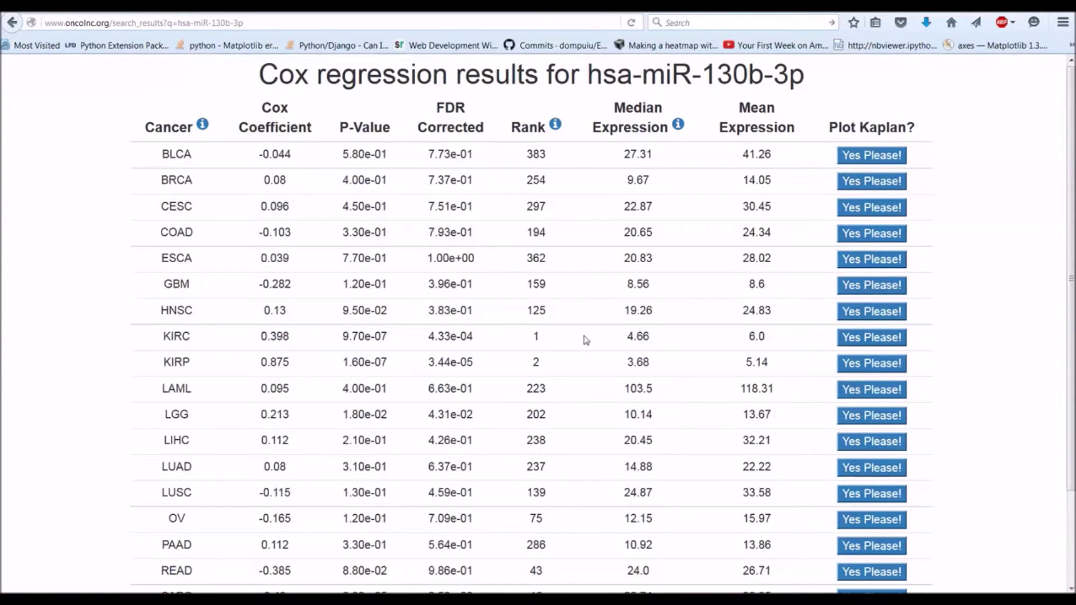
# Step: Note KIRC ranked 1 and KIRP ranked 2, then return to the search page
pyautogui.doubleClick(536, 336)
pyautogui.doubleClick(536, 363)
pyautogui.hotkey('alt', 'Left')
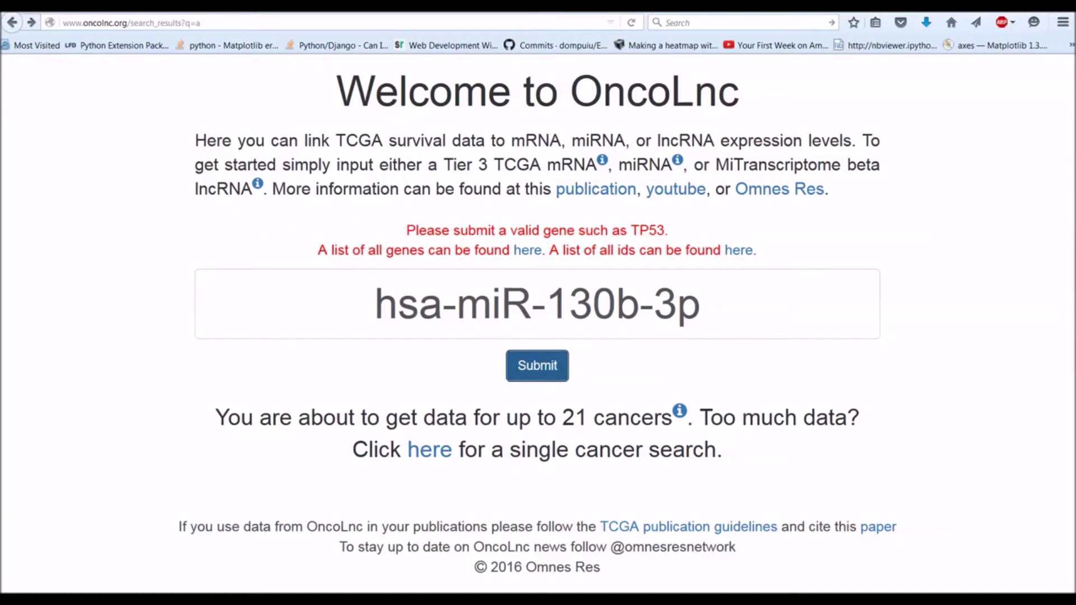
pyautogui.hotkey('ctrl', 'Tab')
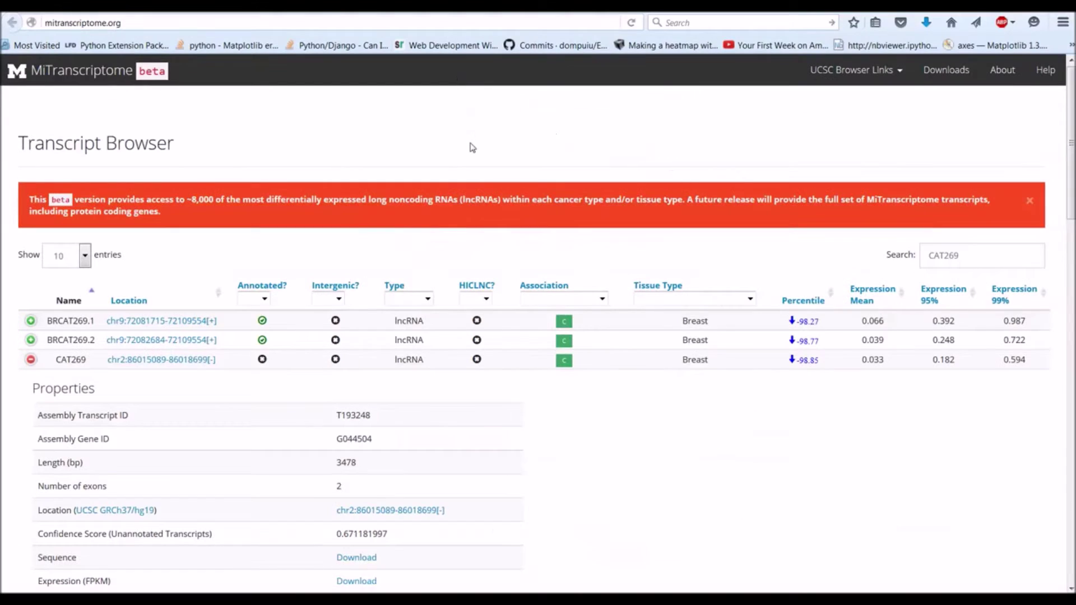
# Step: From MiTranscriptome's home page, open the Transcript Browser and select the lncRNA name CAT269
pyautogui.click(120, 75)
pyautogui.scroll(-2, 330, 160)
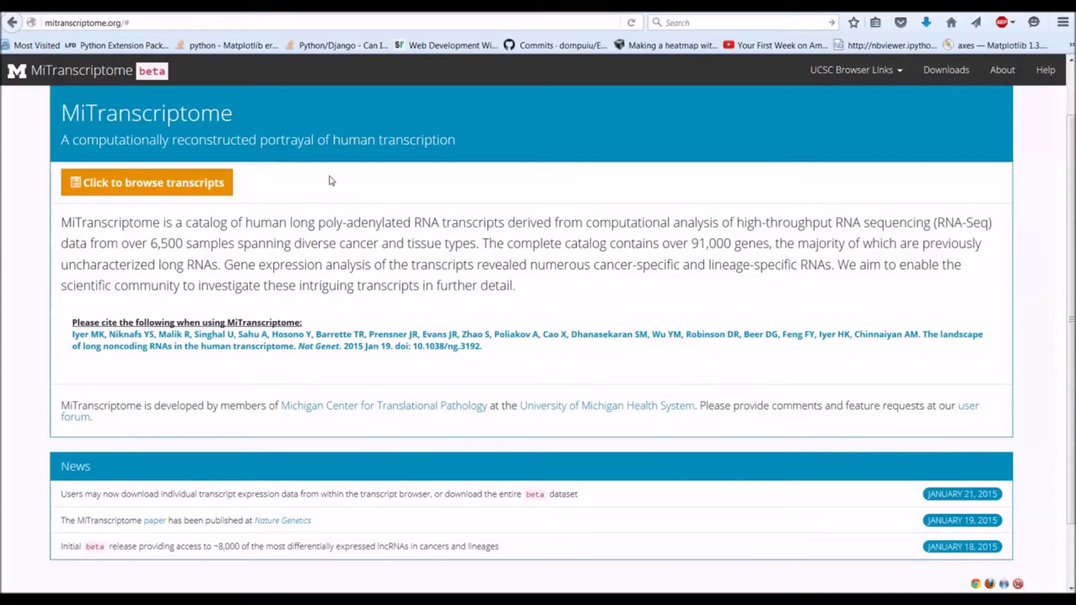
pyautogui.scroll(1, 344, 218)
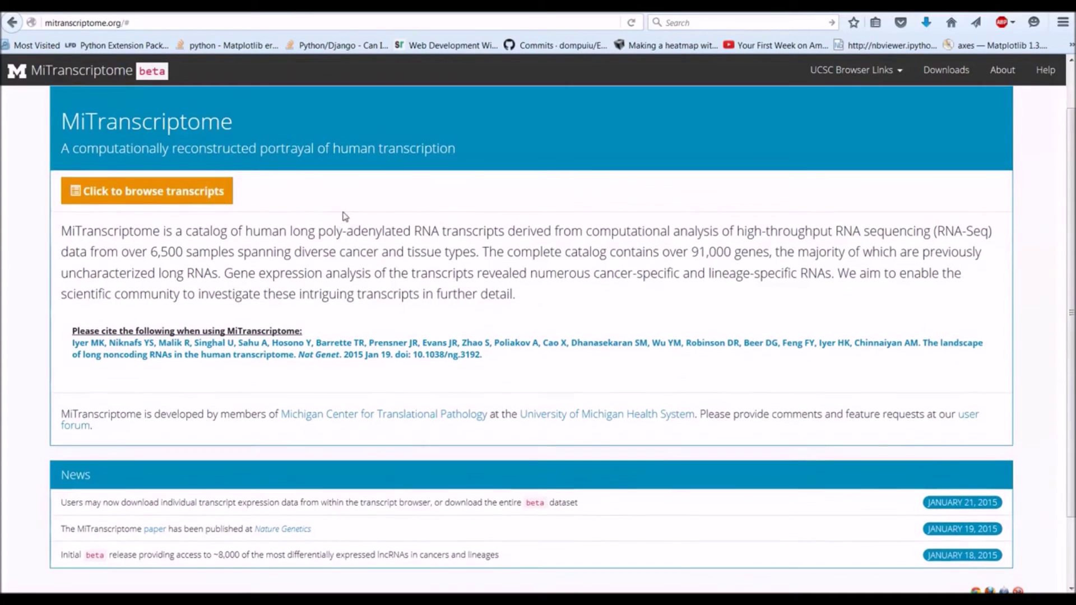
pyautogui.middleClick(351, 224)
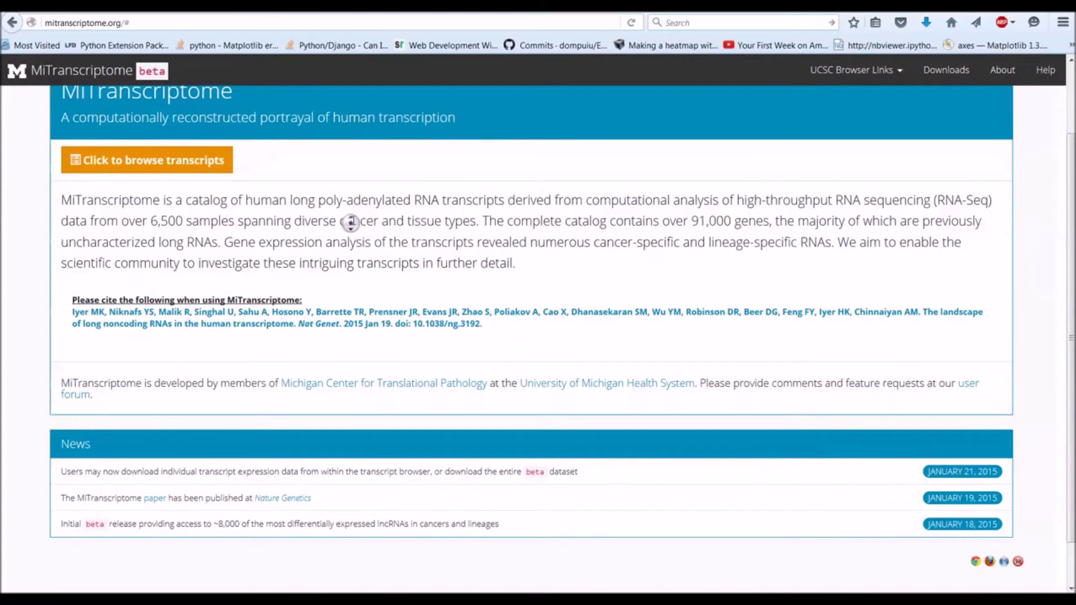
pyautogui.middleClick(348, 213)
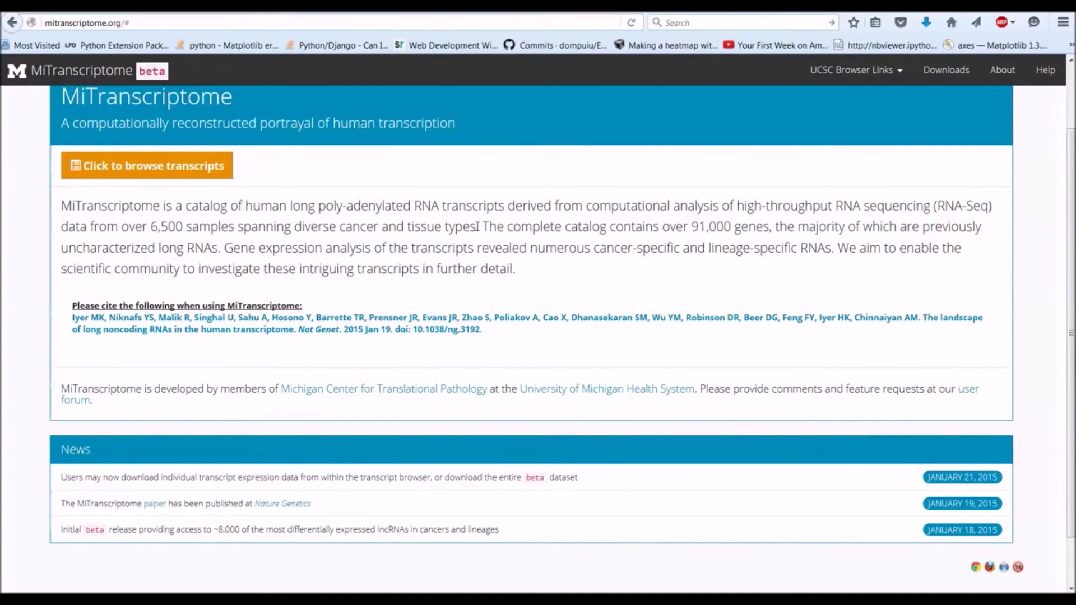
pyautogui.scroll(2, 477, 227)
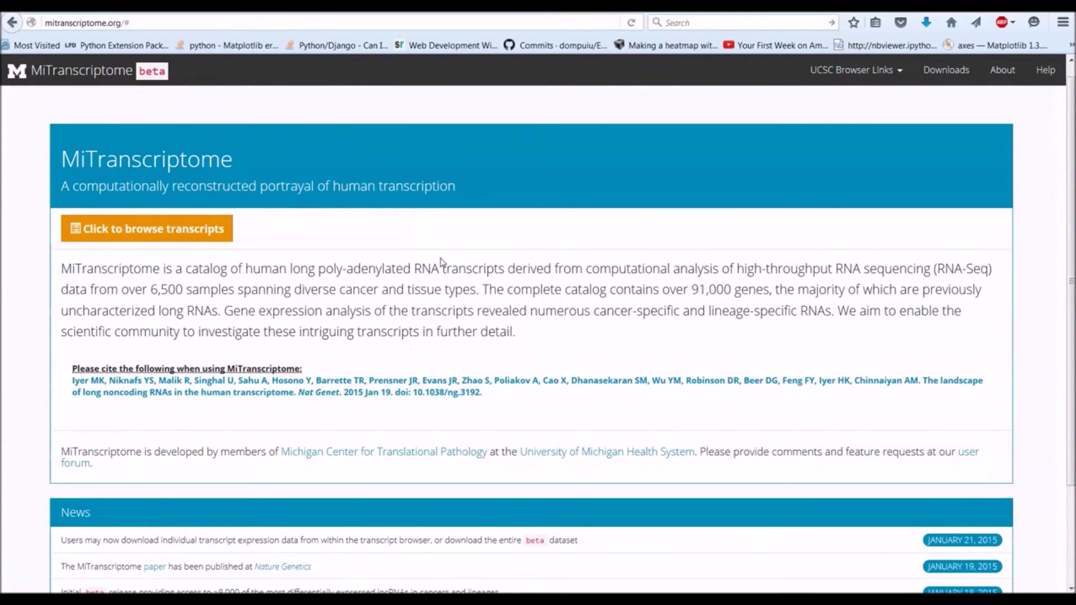
pyautogui.click(203, 236)
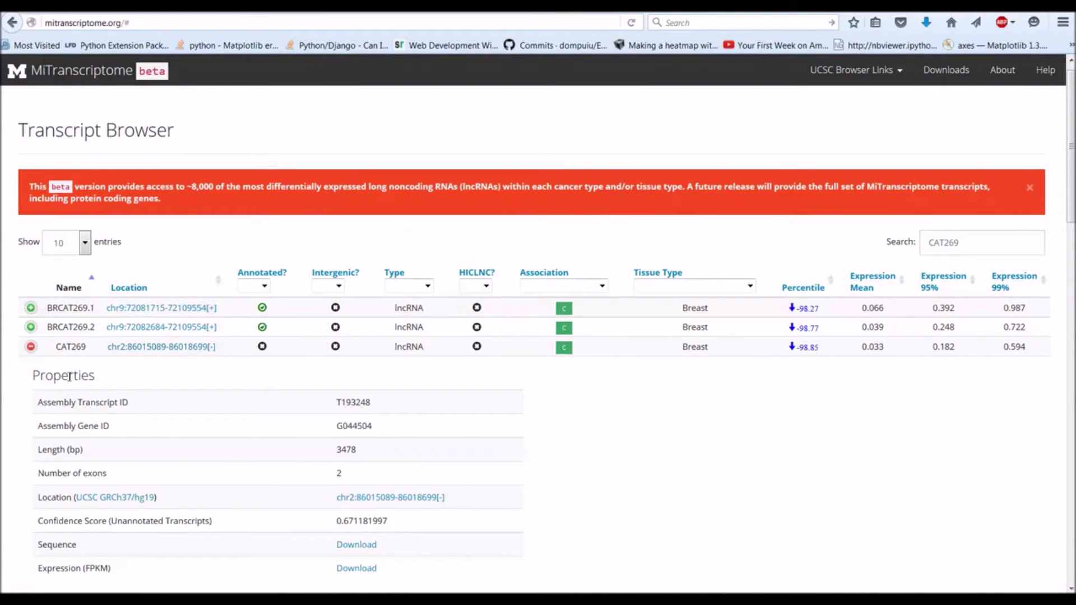
pyautogui.doubleClick(75, 347)
pyautogui.hotkey('ctrl', 'c')
# Step: Replace the OncoLnc search term with CAT269 and submit the search
pyautogui.hotkey('alt', 'Tab')
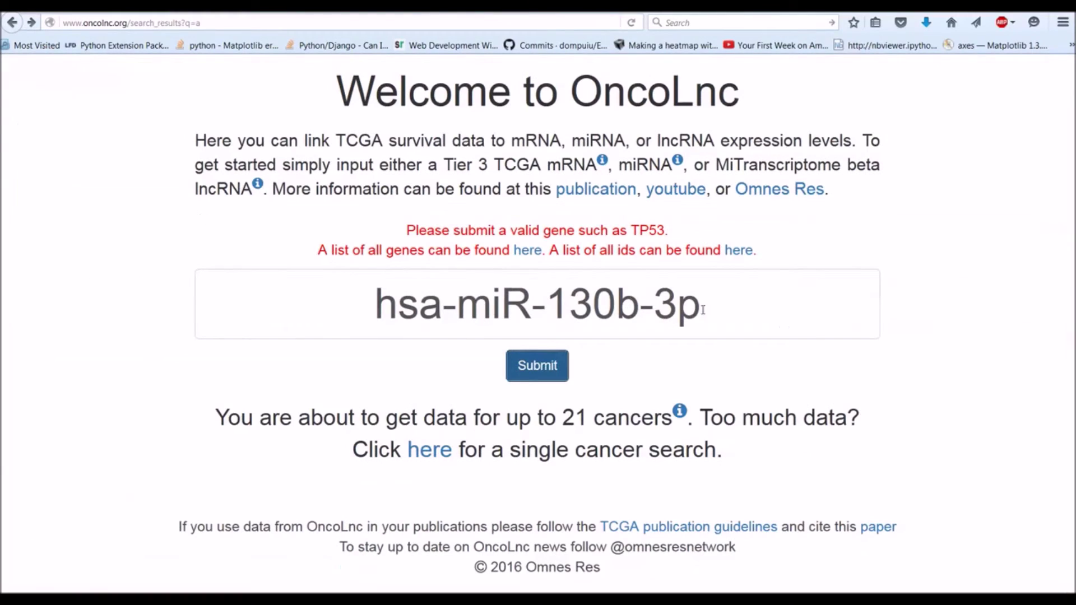
pyautogui.moveTo(703, 310); pyautogui.dragTo(370, 303)
pyautogui.hotkey('ctrl', 'v')
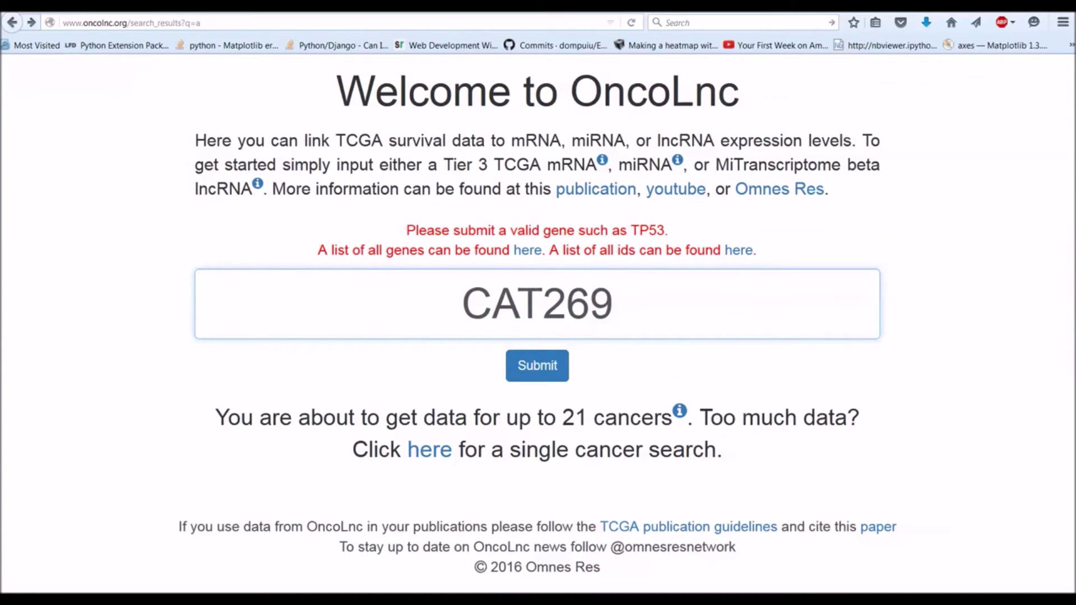
pyautogui.hotkey('ctrl', 'Tab')
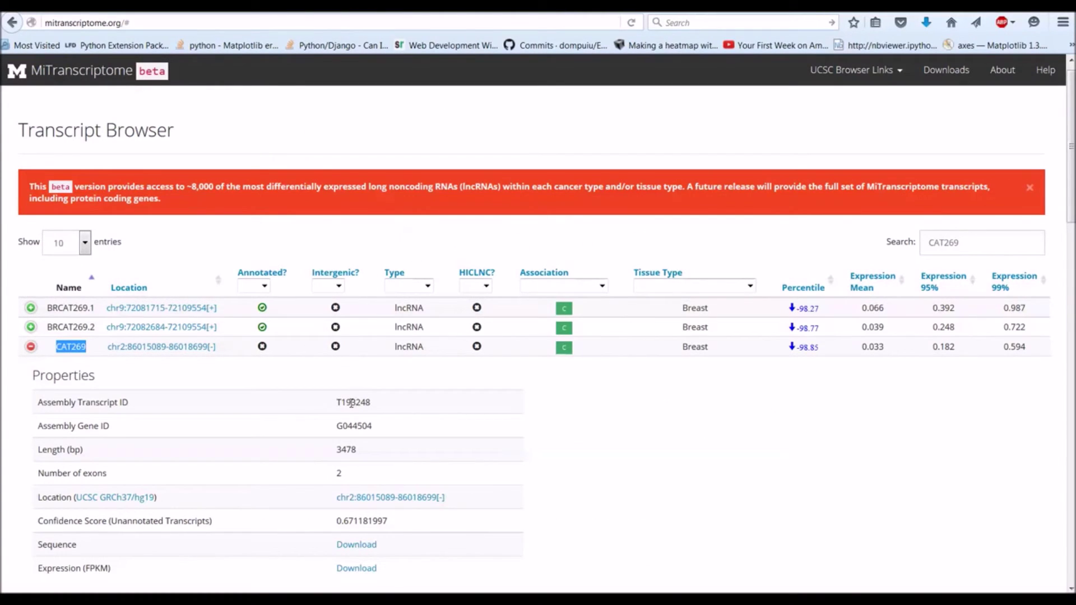
pyautogui.hotkey('ctrl', 'shift', 'Tab')
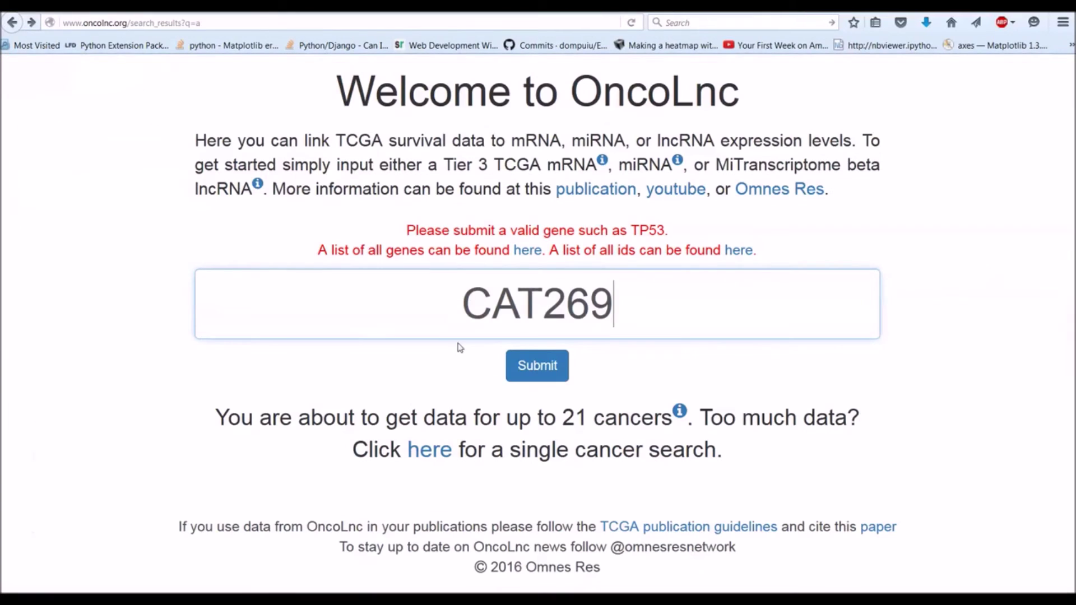
pyautogui.press('Return')
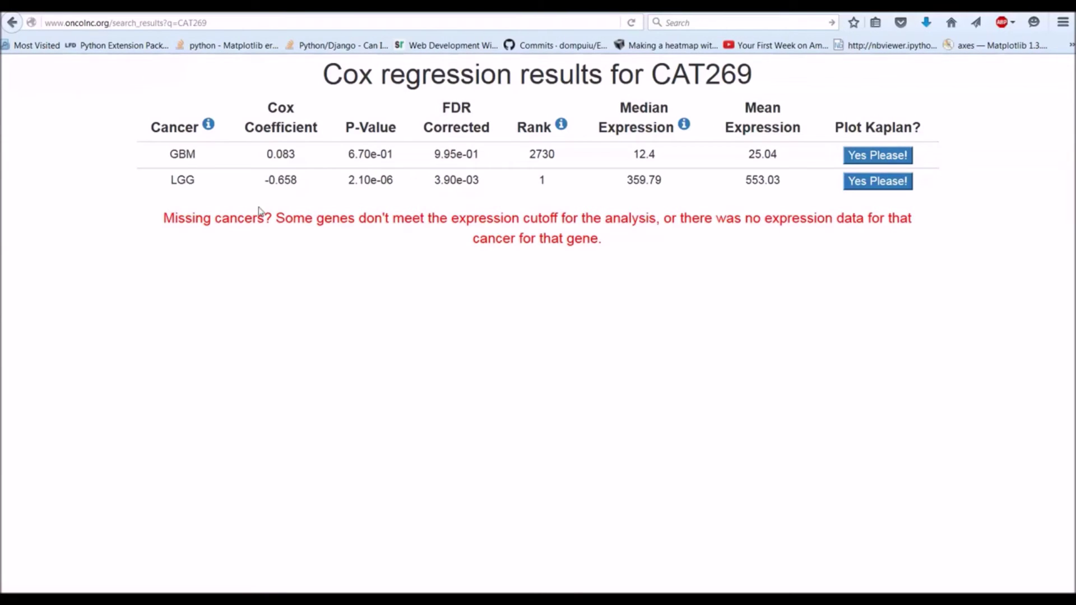
# Step: Highlight CAT269's GBM and LGG Cox rows, then scroll to MiTranscriptome's CAT269 expression plot
pyautogui.moveTo(166, 156); pyautogui.dragTo(297, 177)
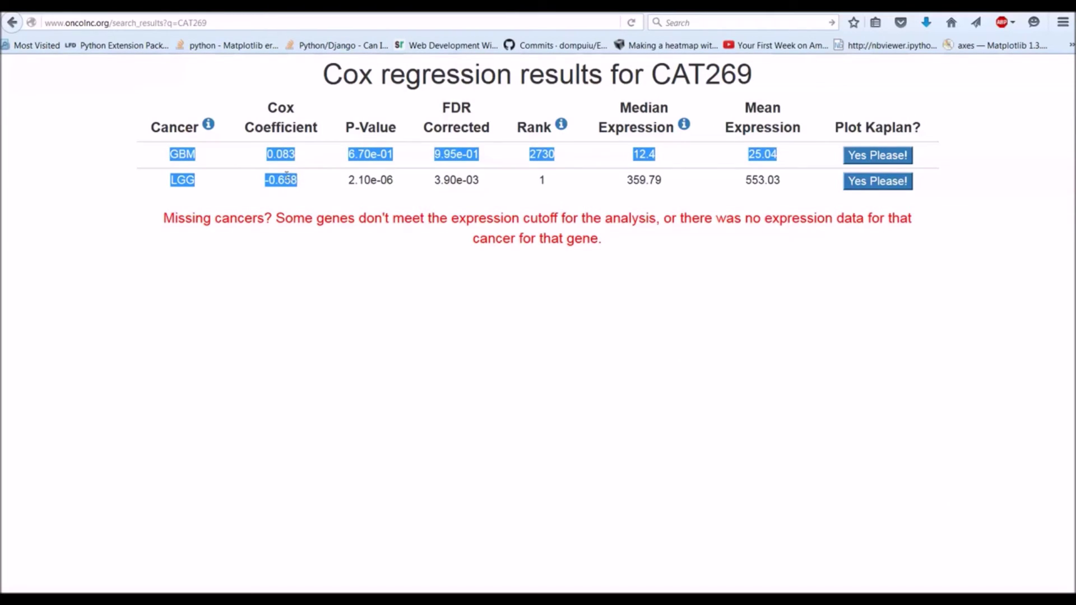
pyautogui.click(313, 192)
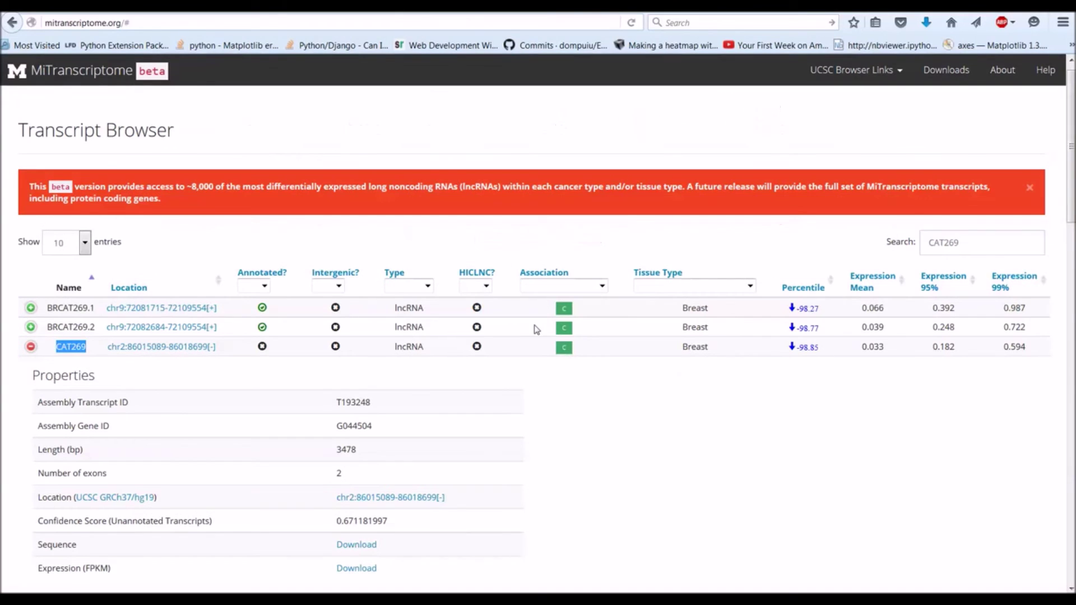
pyautogui.scroll(-8, 537, 322)
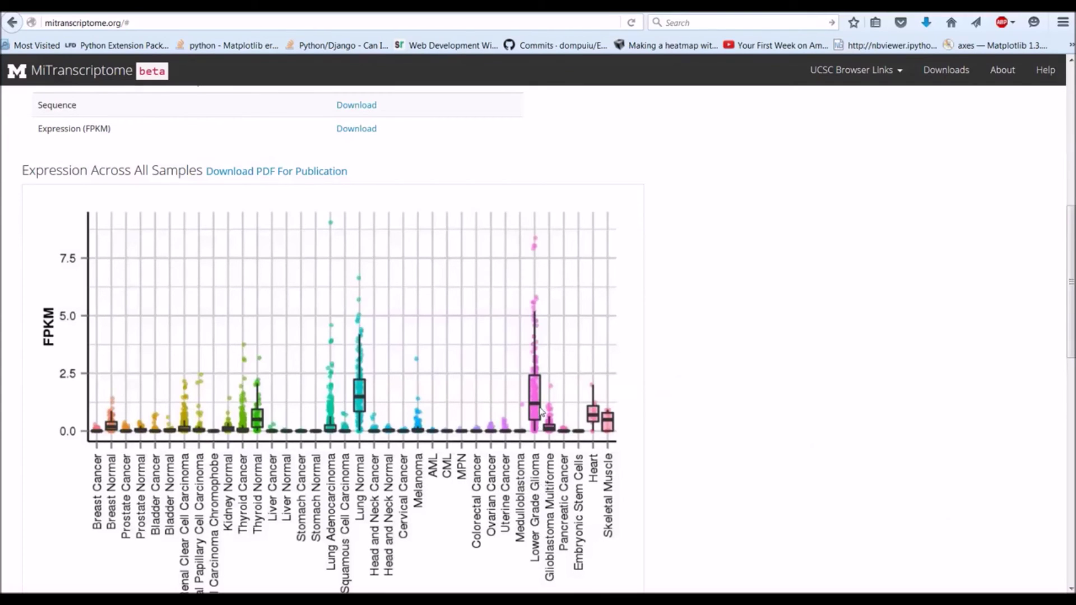
# Step: Open MiTranscriptome's Downloads list and request the LncRNA Expression (Normalized Counts) file twice
pyautogui.click(277, 6)
pyautogui.click(928, 71)
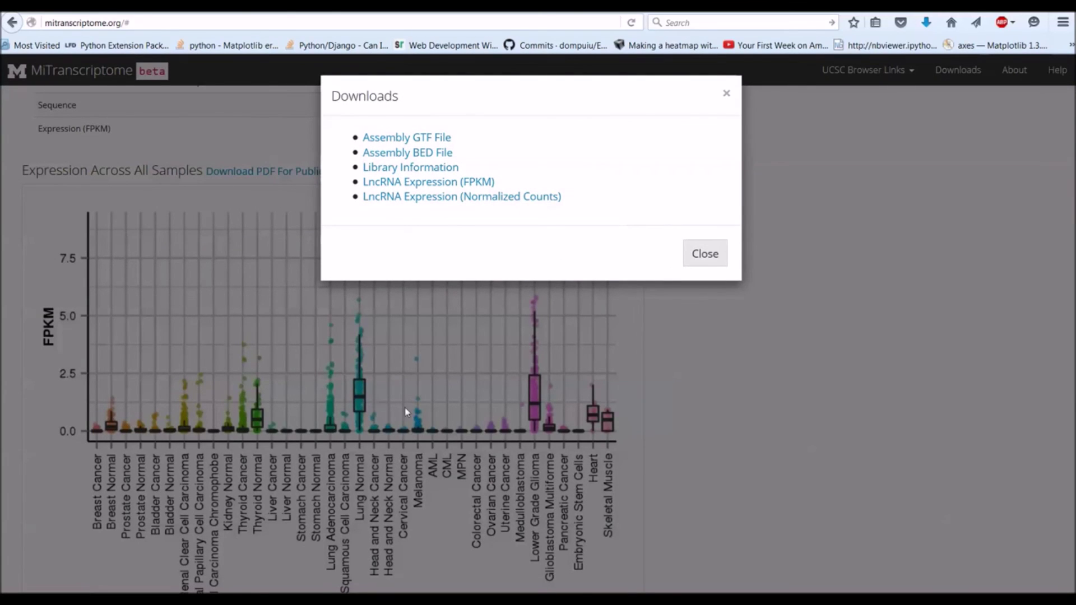
pyautogui.click(497, 199)
pyautogui.click(492, 198)
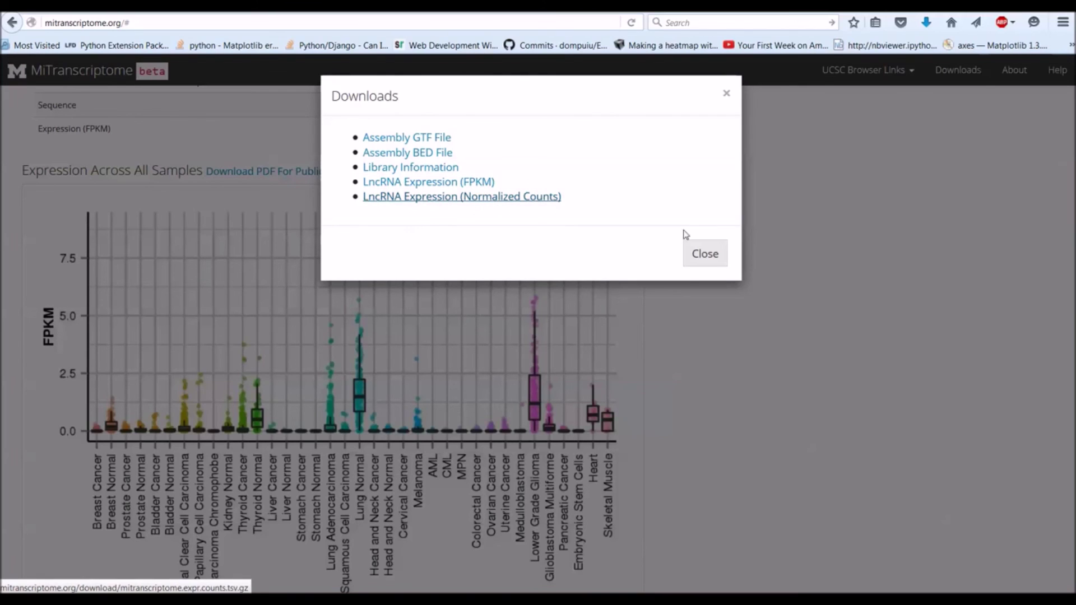